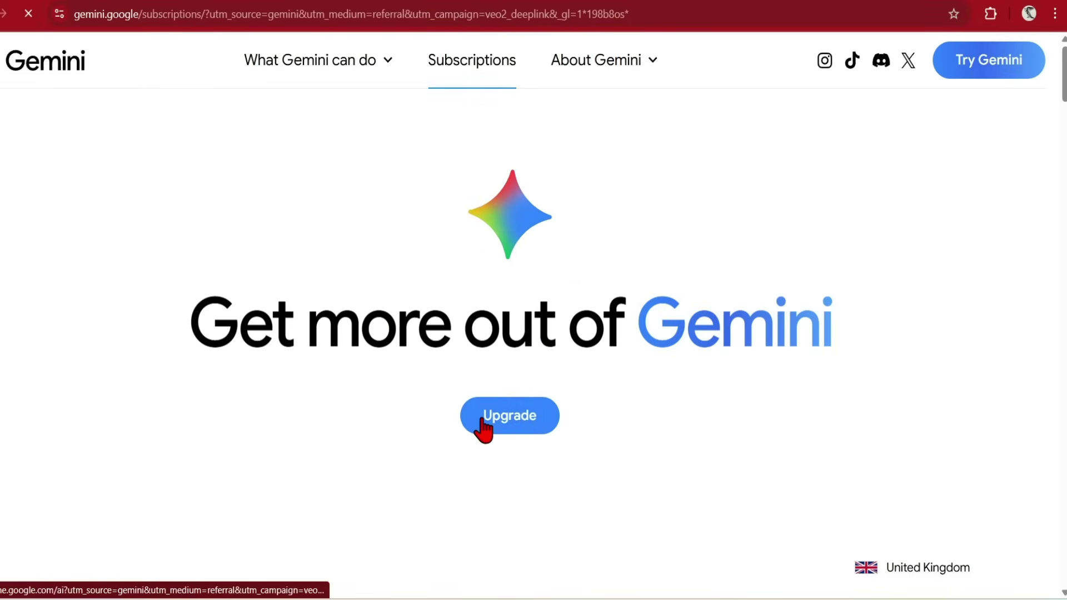
Review the Google AI Pro and Ultra plans, highlighting Pro's Nano Banana Pro mention, then return to Gemini.
{"action": "left_click", "coordinate": [482, 417]}
{"action": "scroll", "coordinate": [967, 345], "scroll_direction": "down", "scroll_amount": 10}
{"action": "scroll", "coordinate": [483, 331], "scroll_direction": "up", "scroll_amount": 6}
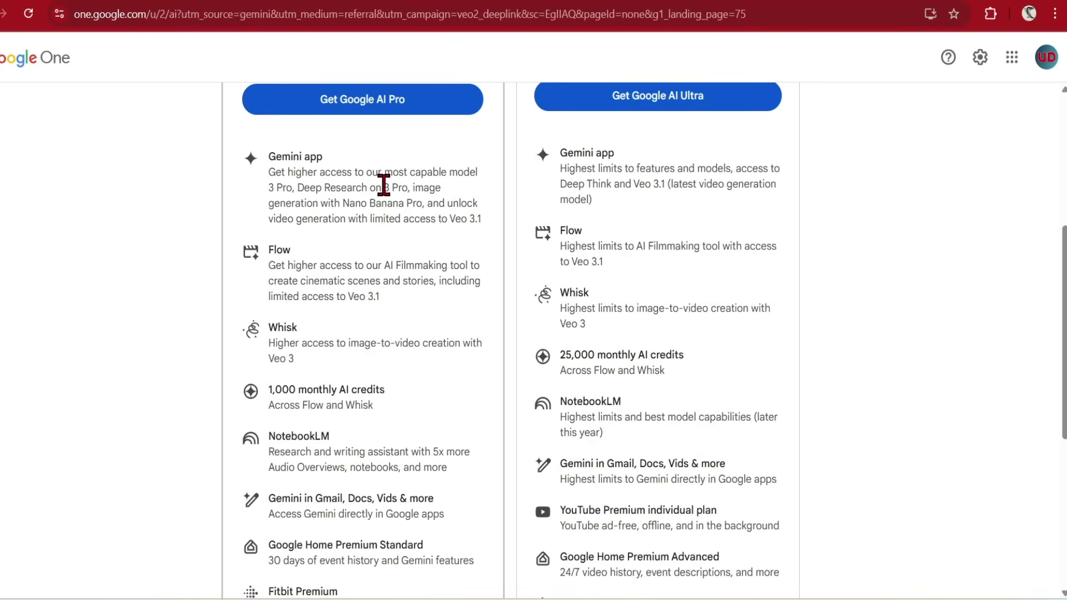
{"action": "left_click_drag", "start_coordinate": [344, 205], "coordinate": [480, 221]}
{"action": "scroll", "coordinate": [468, 307], "scroll_direction": "up", "scroll_amount": 5}
{"action": "left_click", "coordinate": [226, 405]}
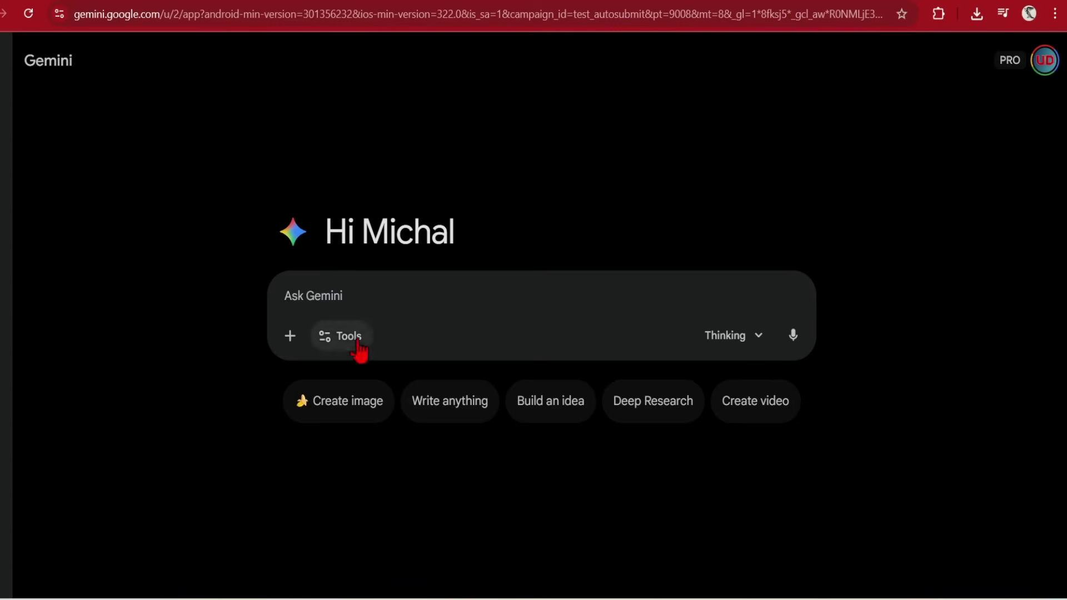
Choose the Thinking with 3 Pro model for a new prompt and look through the Tools list.
{"action": "left_click", "coordinate": [363, 296]}
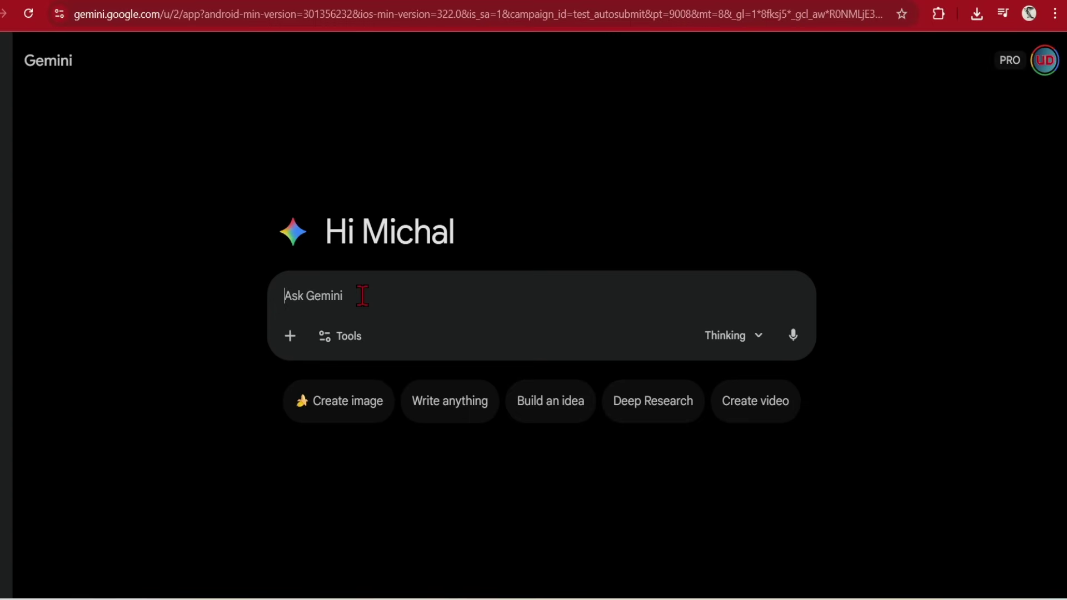
{"action": "left_click", "coordinate": [737, 336]}
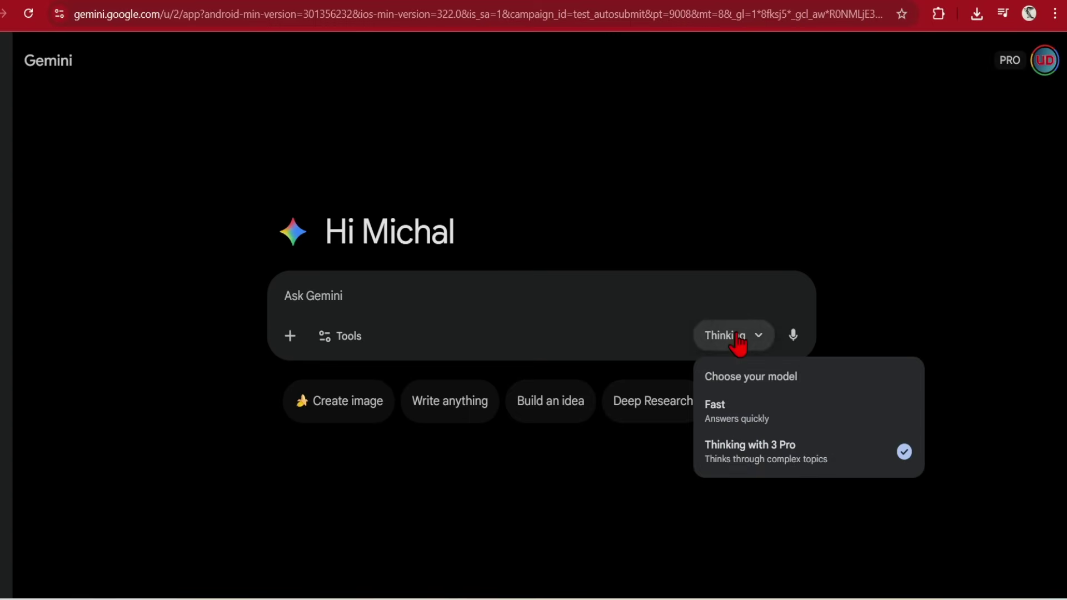
{"action": "left_click", "coordinate": [759, 464]}
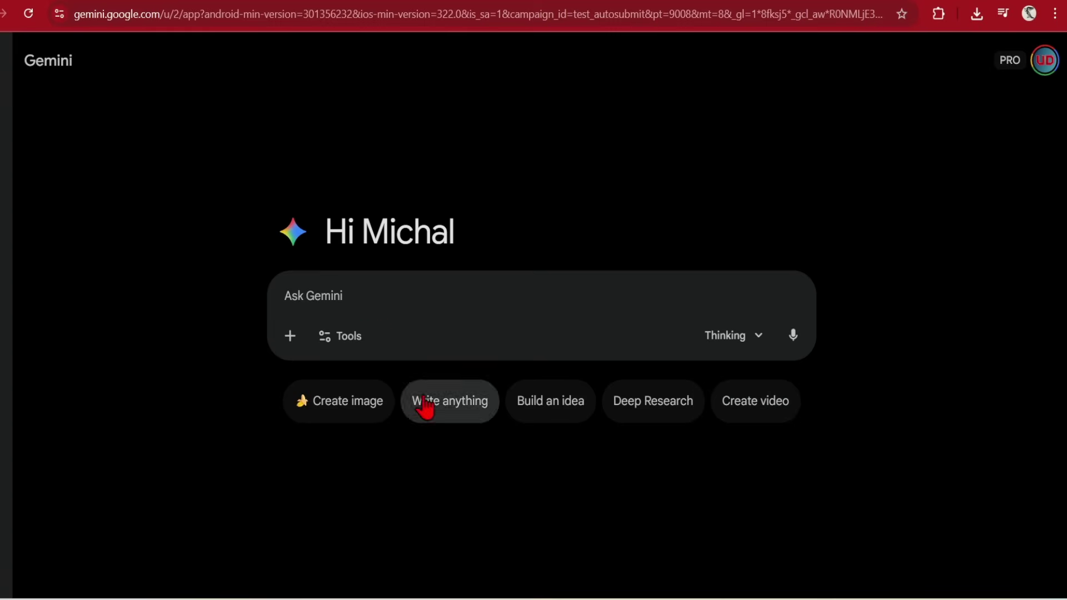
{"action": "left_click", "coordinate": [356, 345]}
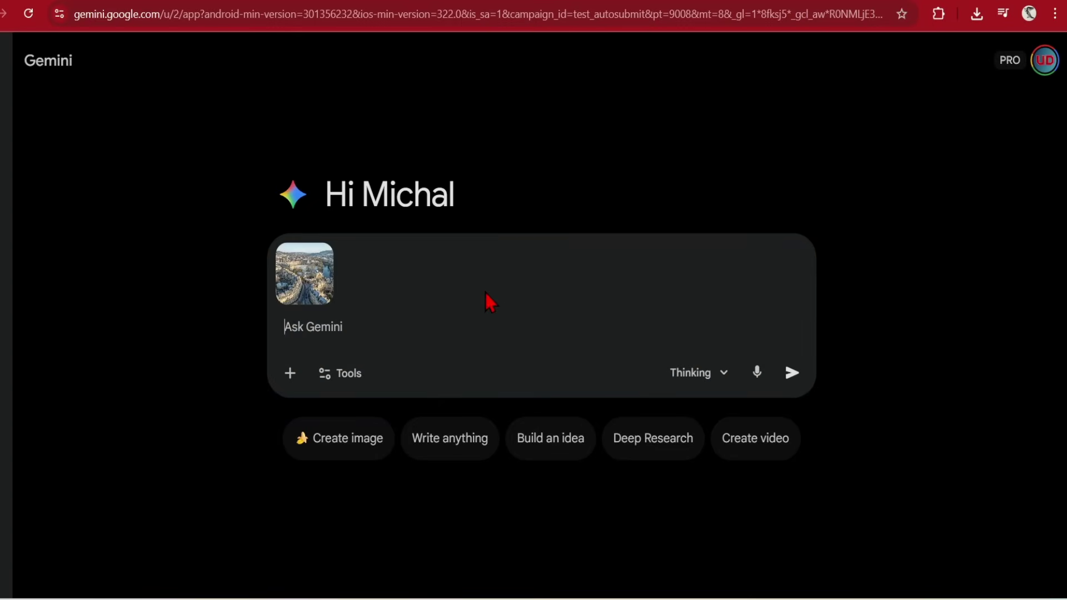
Request a 16:9 version of the aerial city photo, enlarge the result and expand its reasoning.
{"action": "type", "text": "Resize this image to 16:9 while preserving all key architectural elements, buildings and landscape with no distortion and lose of detail."}
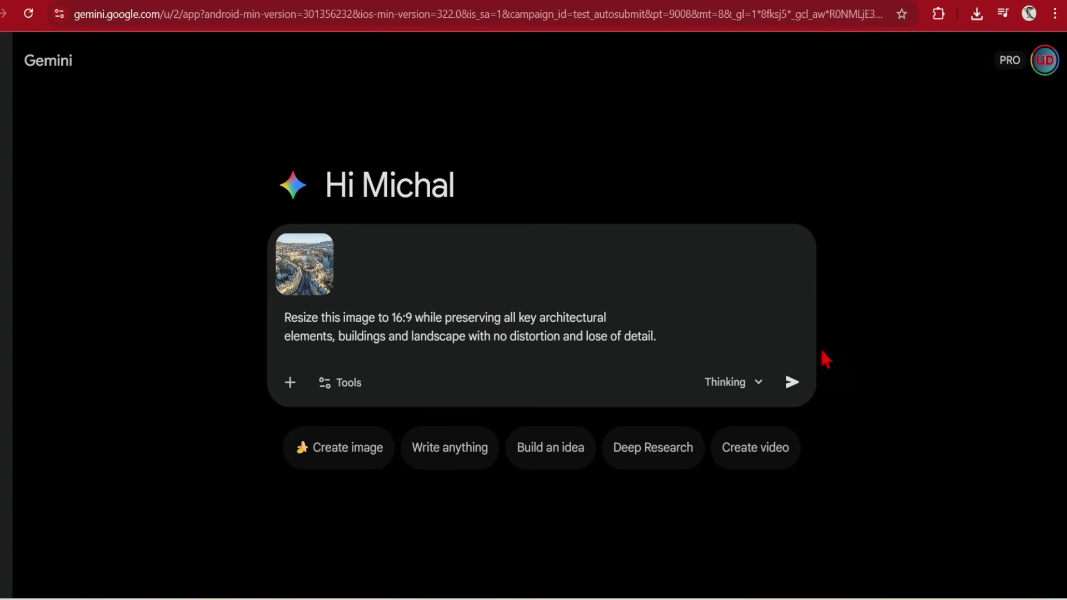
{"action": "key", "text": "Return"}
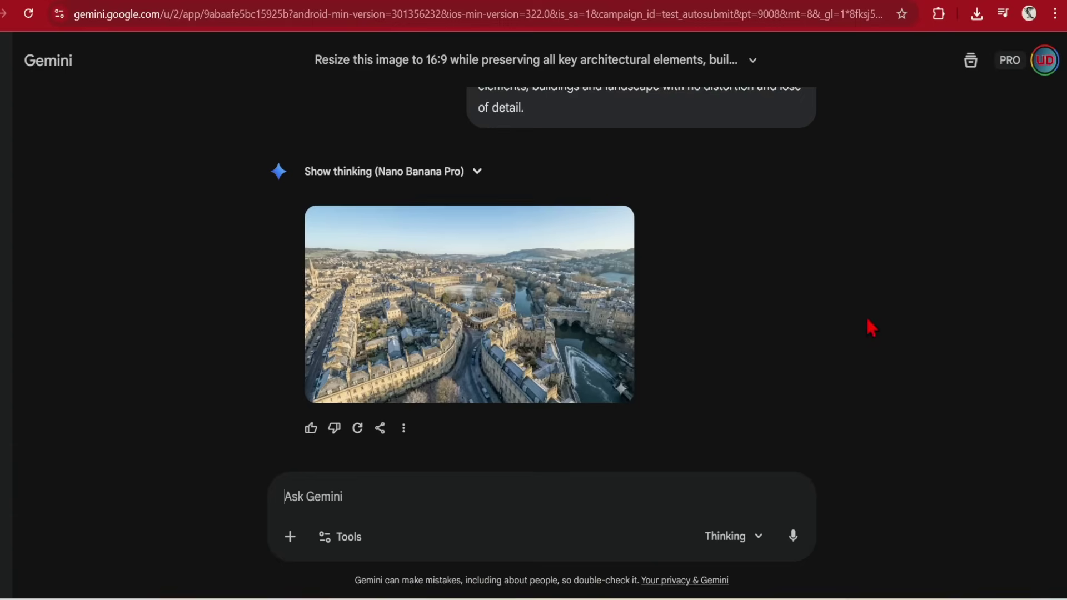
{"action": "scroll", "coordinate": [875, 326], "scroll_direction": "up", "scroll_amount": 4}
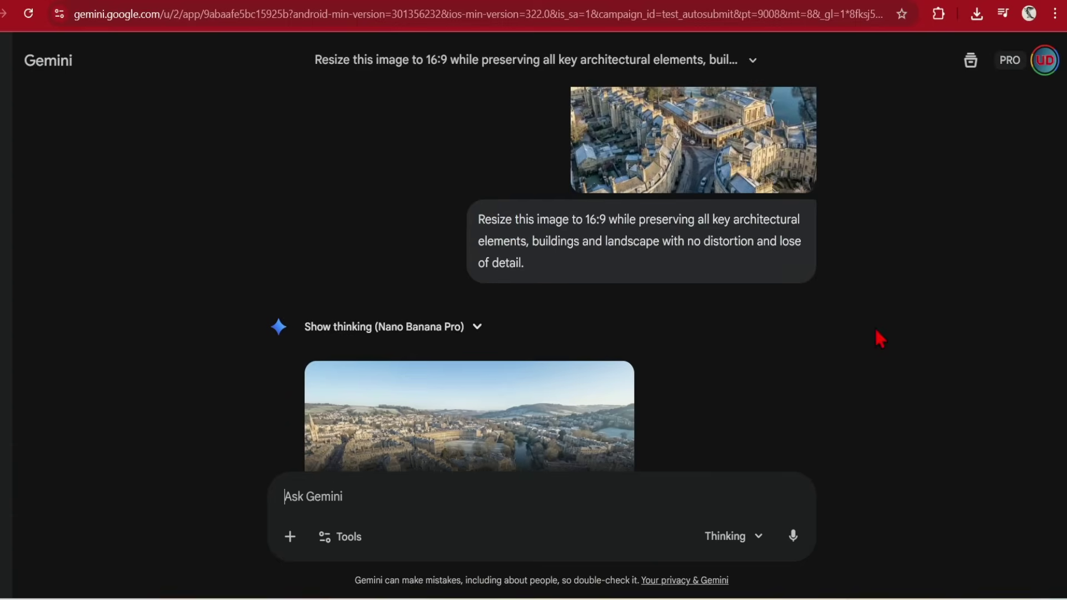
{"action": "scroll", "coordinate": [876, 332], "scroll_direction": "down", "scroll_amount": 4}
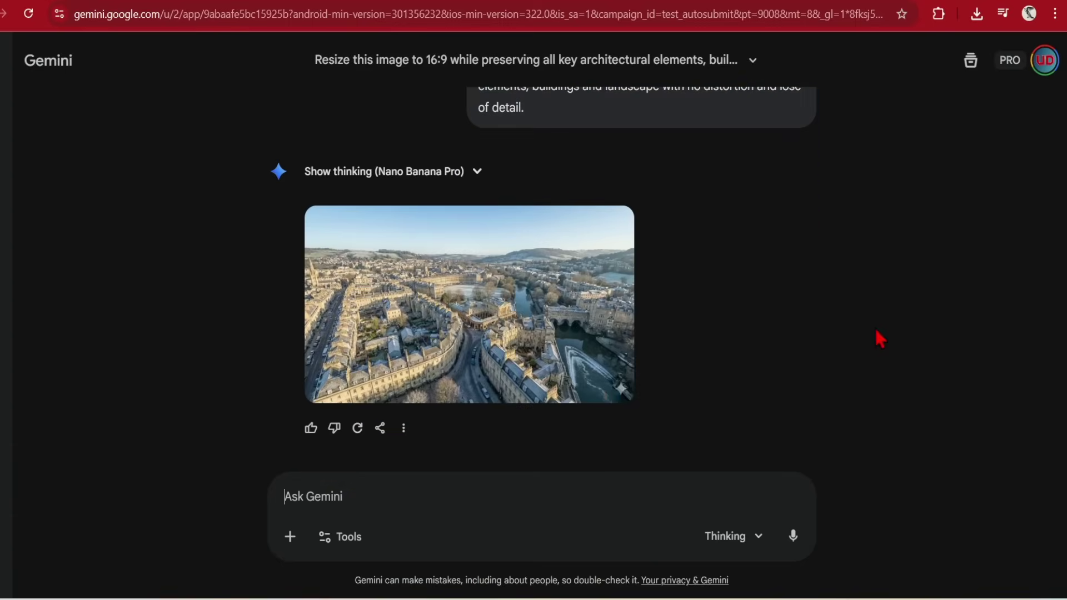
{"action": "left_click", "coordinate": [529, 323]}
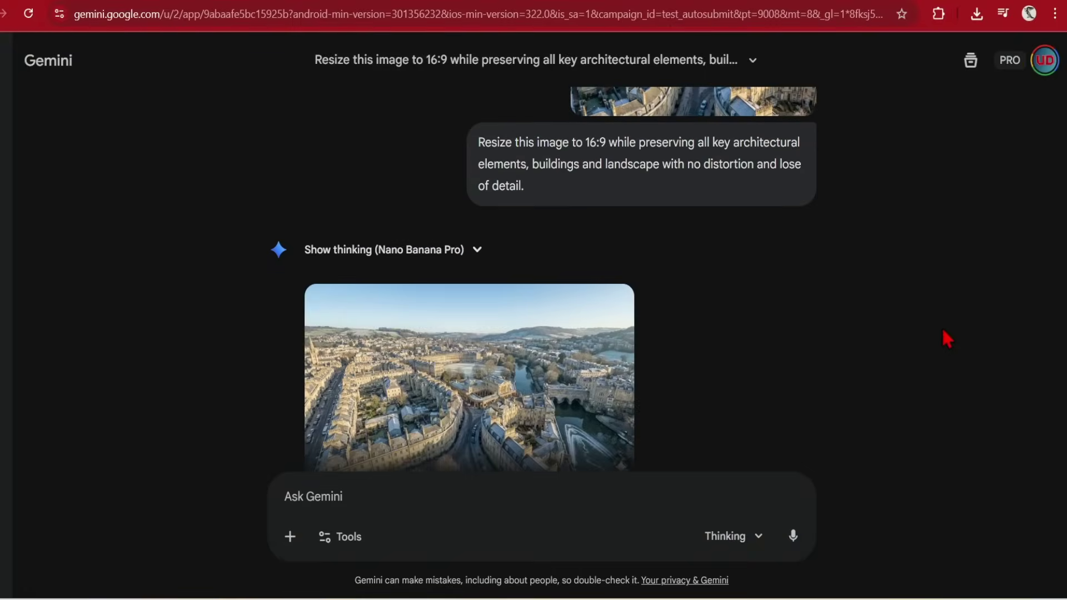
{"action": "left_click", "coordinate": [478, 256]}
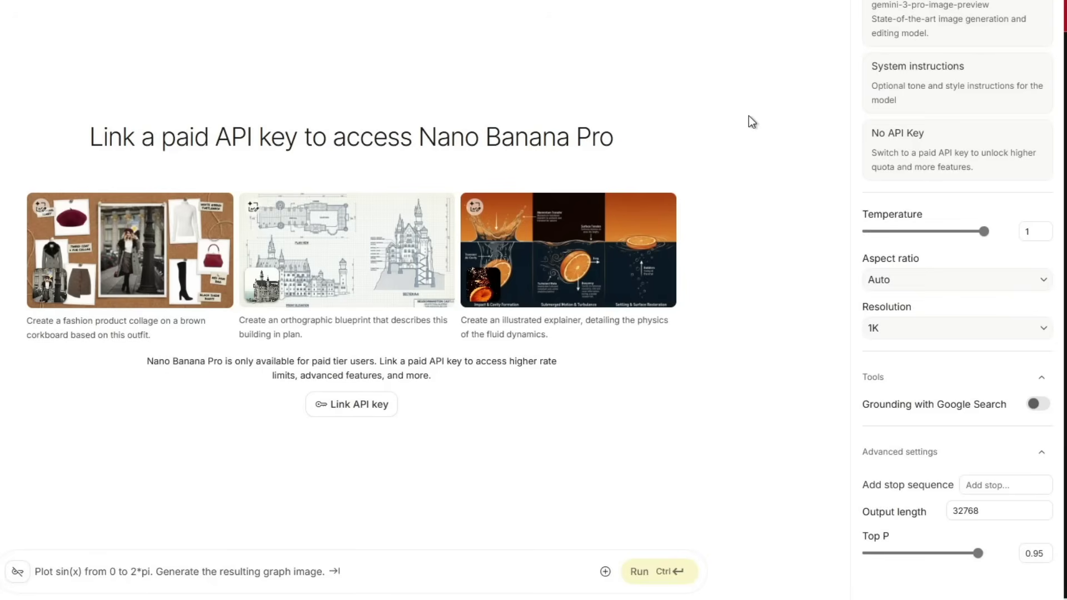
Keep aspect ratio at Auto and resolution at 1K, and enable Grounding with Google Search.
{"action": "left_click", "coordinate": [901, 285]}
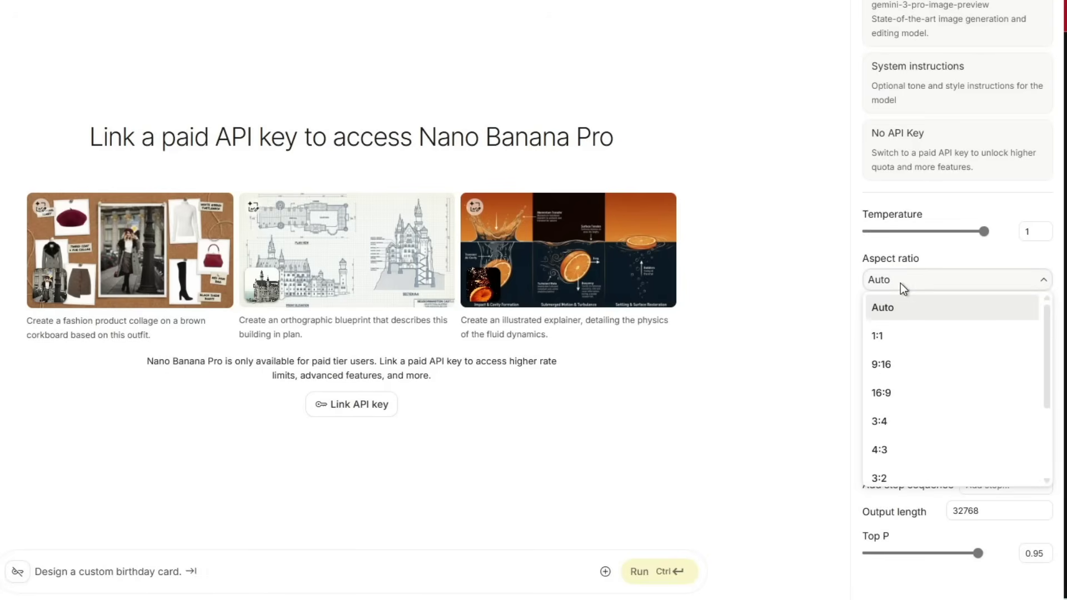
{"action": "left_click", "coordinate": [806, 427]}
{"action": "left_click", "coordinate": [914, 329]}
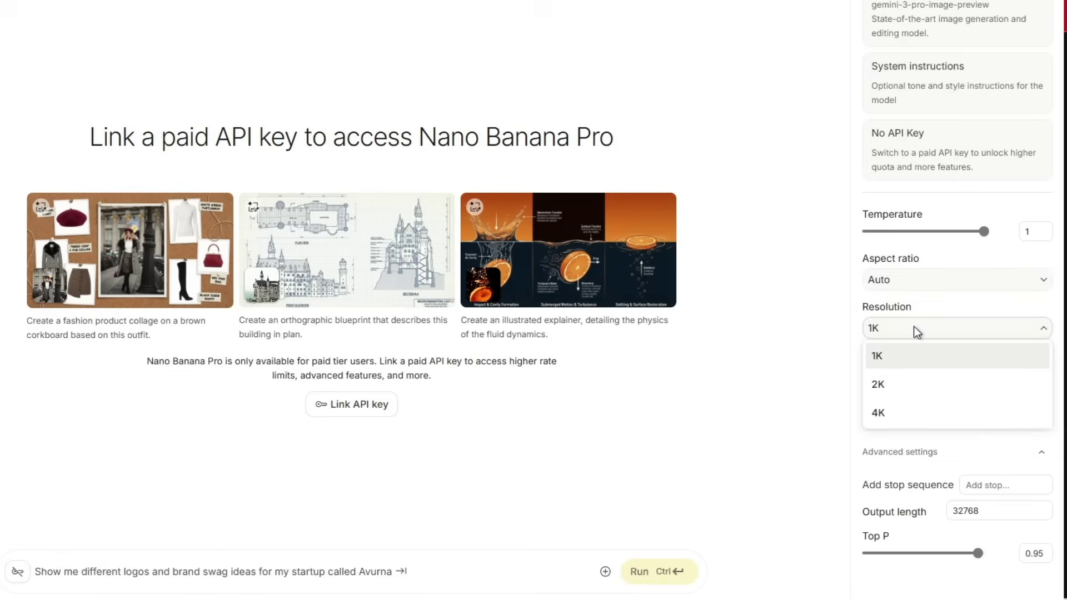
{"action": "left_click", "coordinate": [908, 467]}
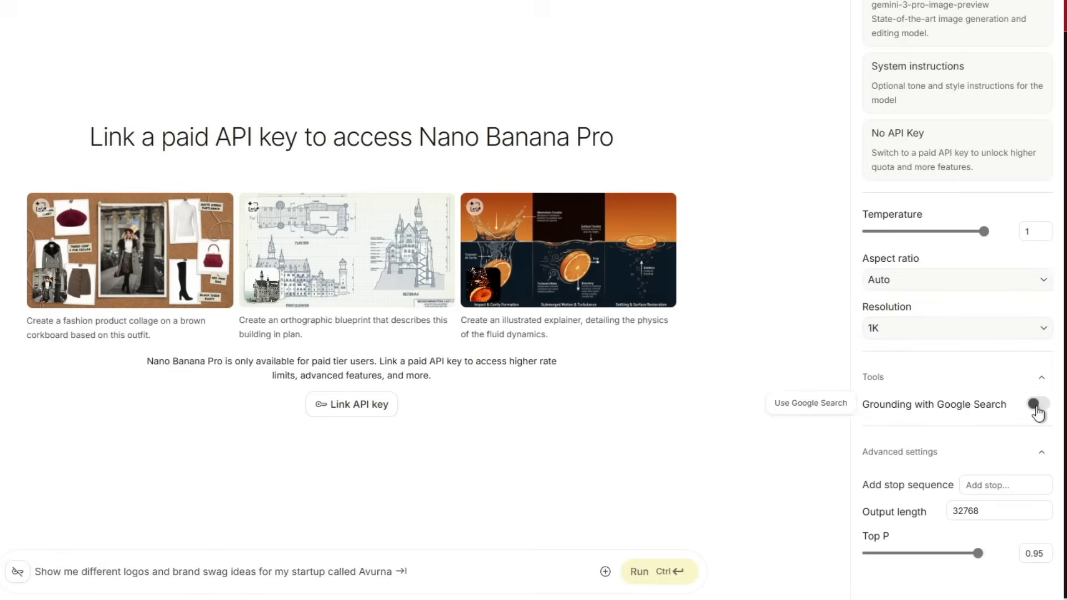
{"action": "left_click", "coordinate": [1037, 406]}
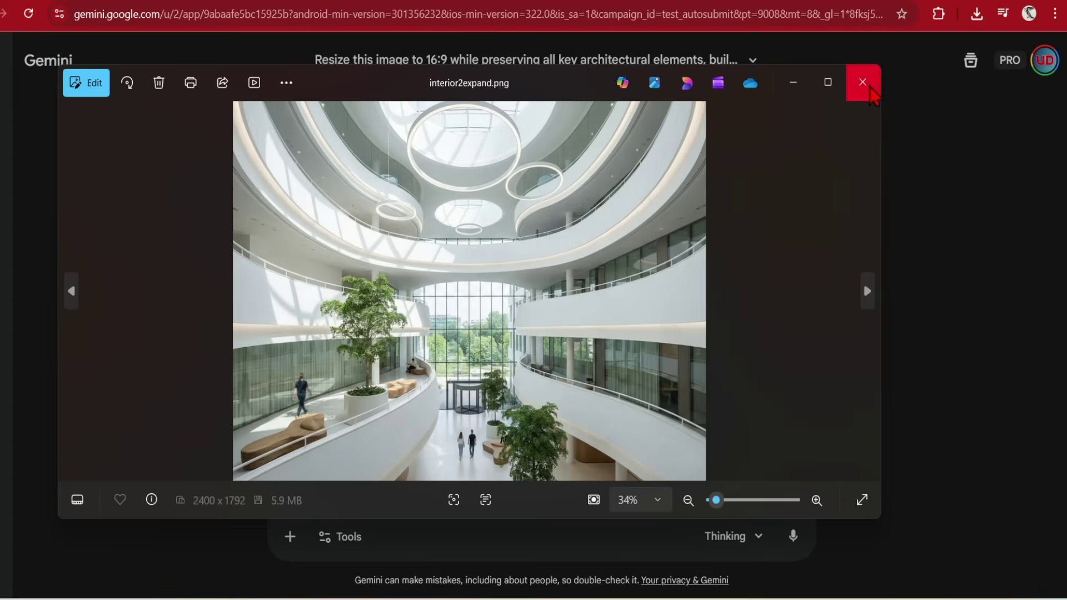
Attach the atrium interior photo and send the 16:9 resize request.
{"action": "left_click", "coordinate": [863, 83]}
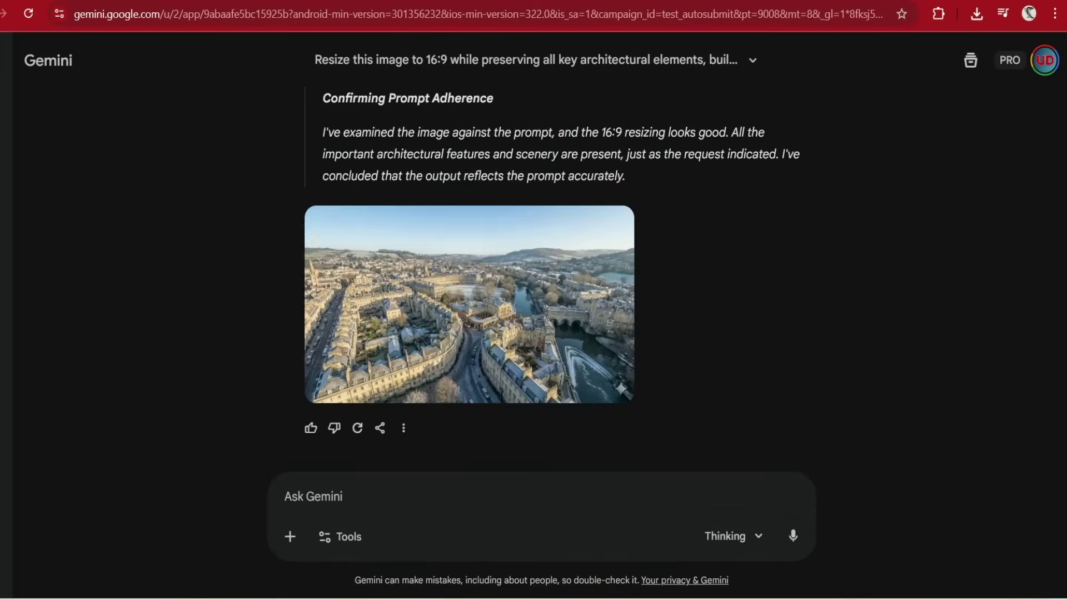
{"action": "left_click_drag", "start_coordinate": [1065, 333], "coordinate": [522, 491]}
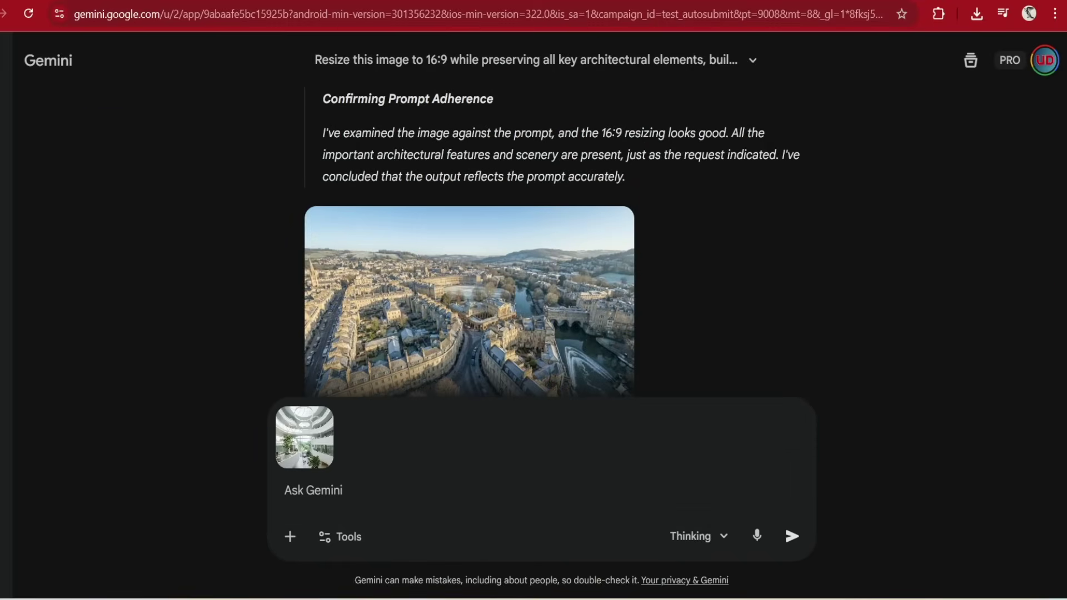
{"action": "left_click", "coordinate": [375, 489]}
{"action": "type", "text": "Resize this image to 16:9 while preserving all key architectural elements, windows, walkways and skylight with no distortion and lose of detail."}
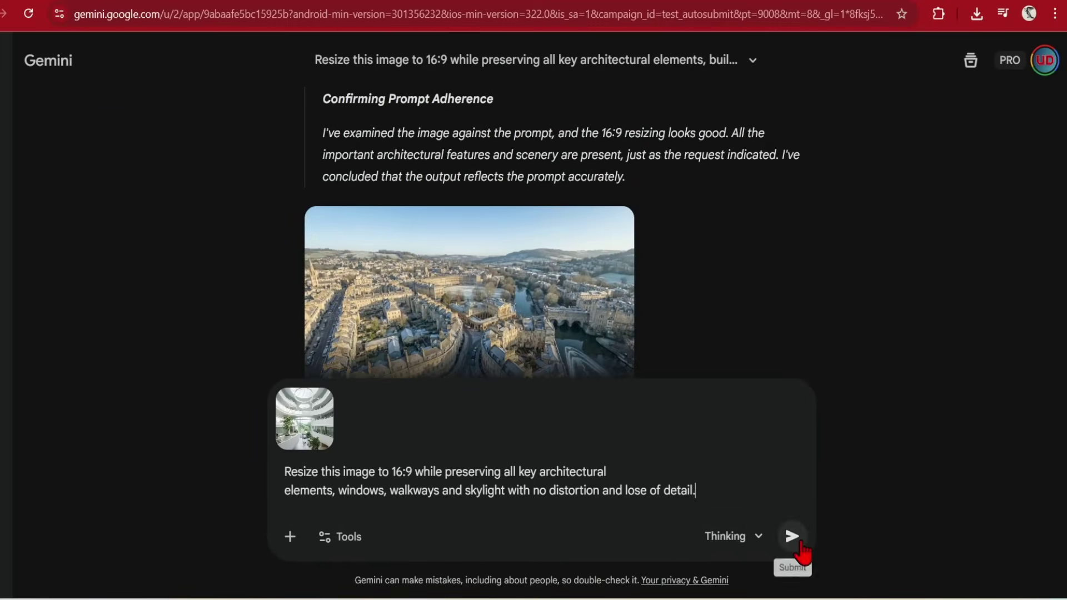
{"action": "left_click", "coordinate": [801, 544]}
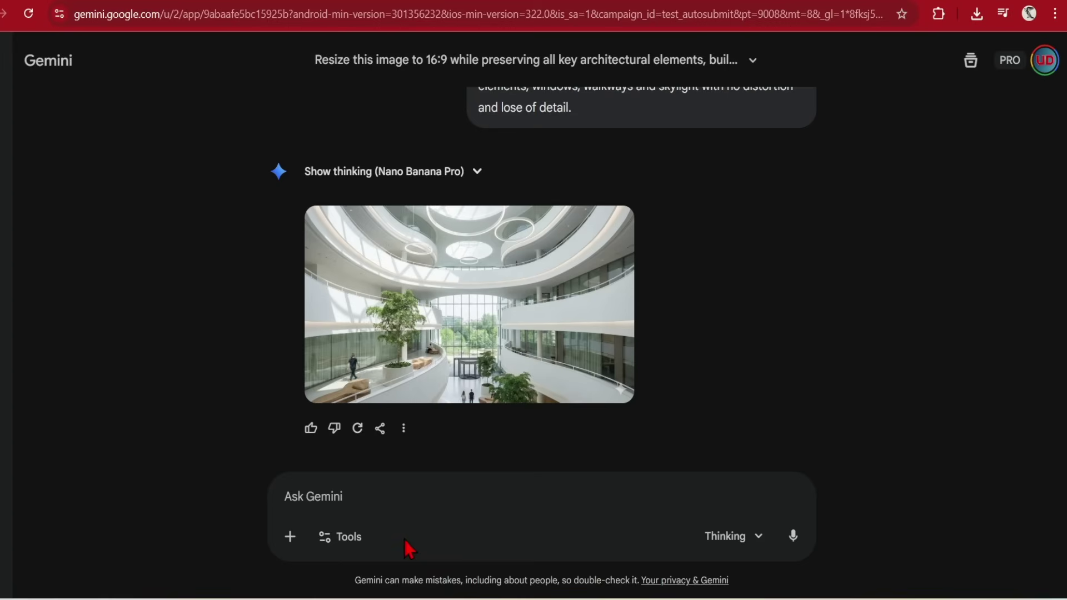
Send a follow-up asking for a 2:1 version and enlarge the resulting atrium image.
{"action": "left_click", "coordinate": [361, 491]}
{"action": "type", "text": "Resize this image to 2:1 while preserving all key architectural elements, windows, walkways and skylight with no distortion and lose of detail."}
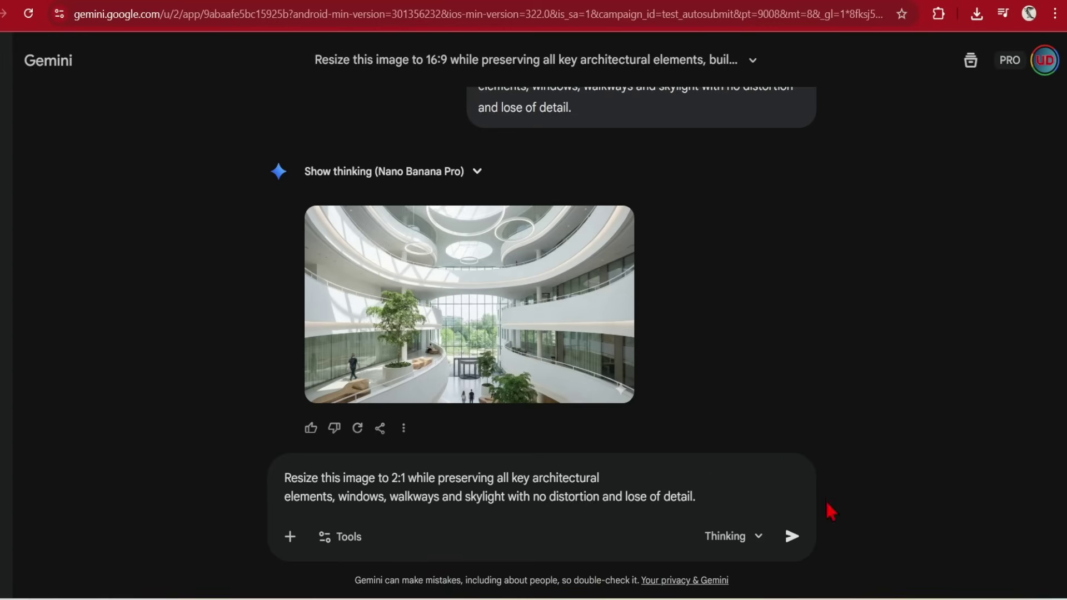
{"action": "left_click", "coordinate": [793, 536]}
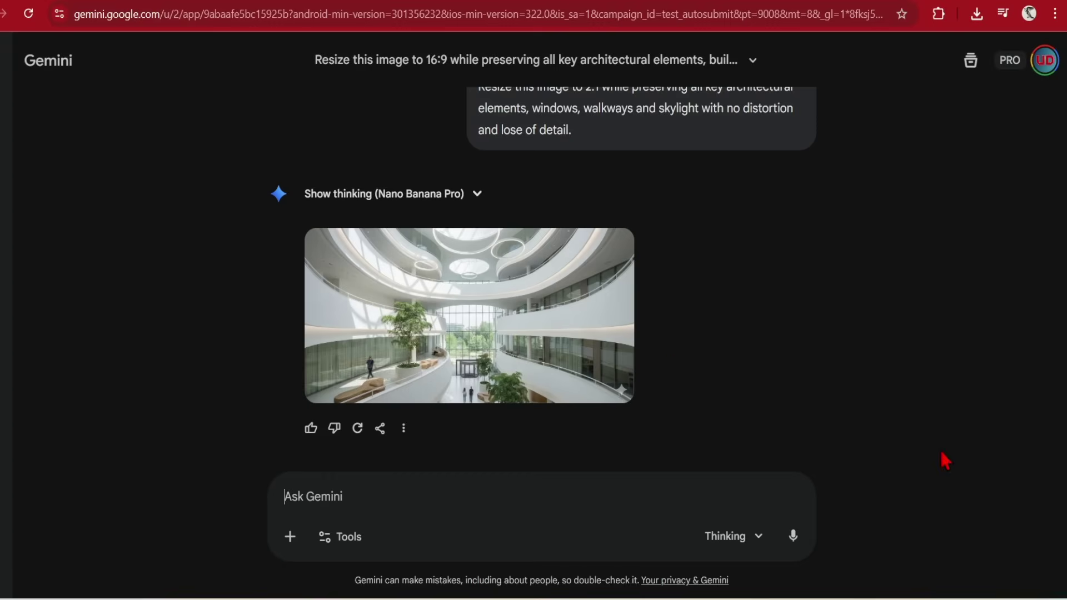
{"action": "left_click", "coordinate": [578, 290]}
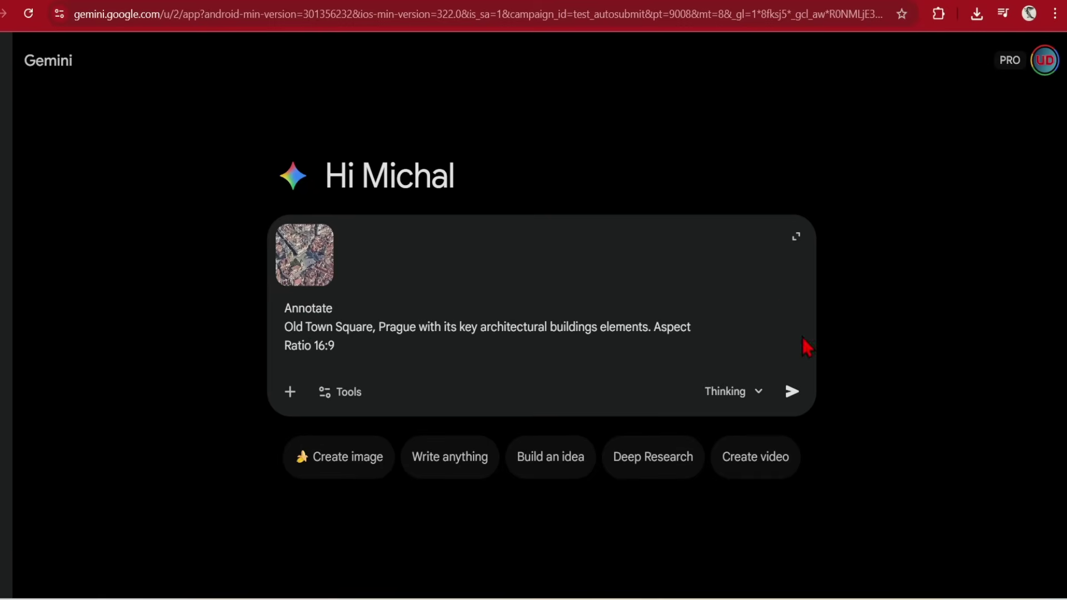
Send the Old Town Square annotation request, then ask it to 'find more the historical buildings and label them too'.
{"action": "left_click", "coordinate": [798, 393]}
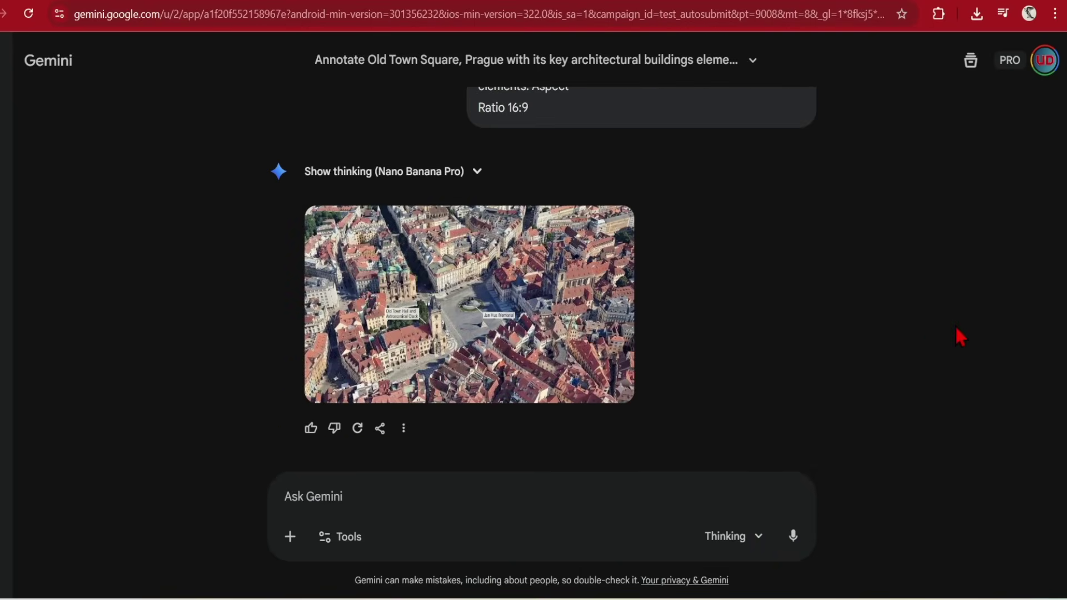
{"action": "left_click", "coordinate": [551, 355]}
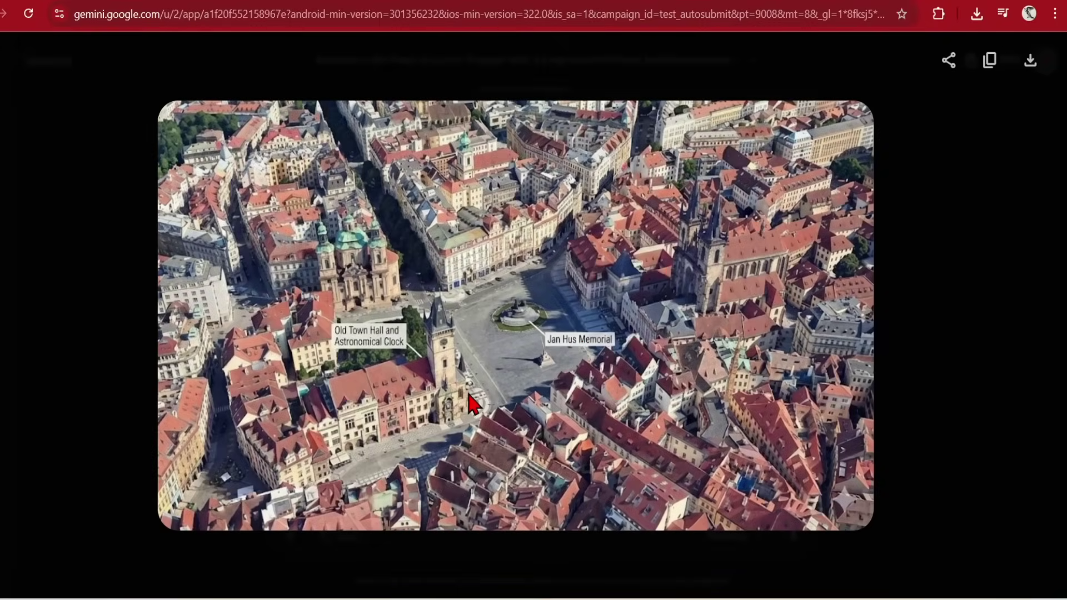
{"action": "left_click", "coordinate": [919, 372]}
{"action": "type", "text": "find more the historical buildings and labr"}
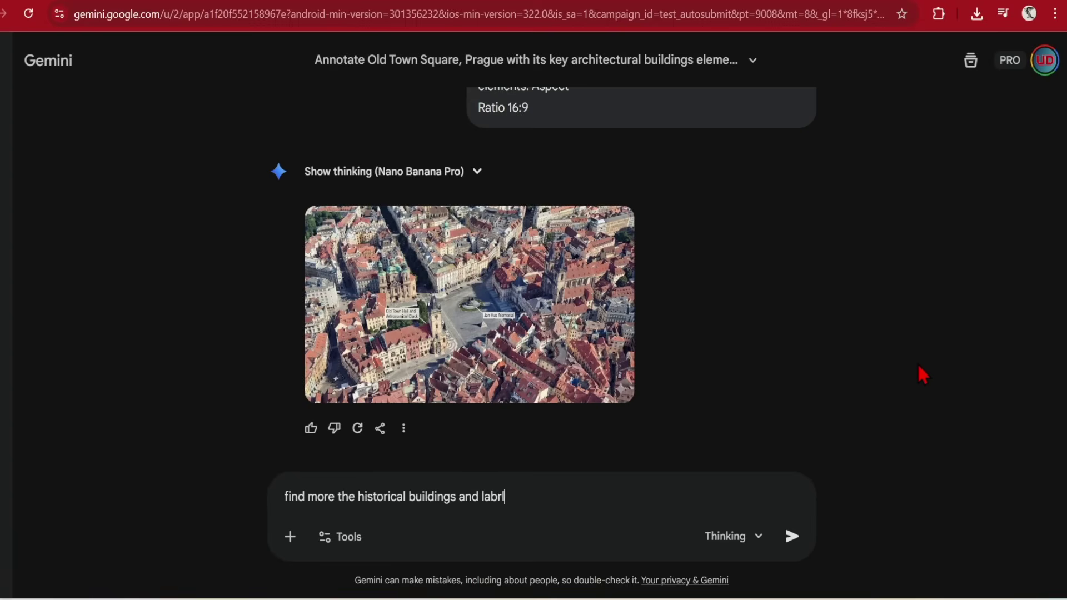
{"action": "key", "text": "BackSpace"}
{"action": "type", "text": "el them too"}
{"action": "key", "text": "Return"}
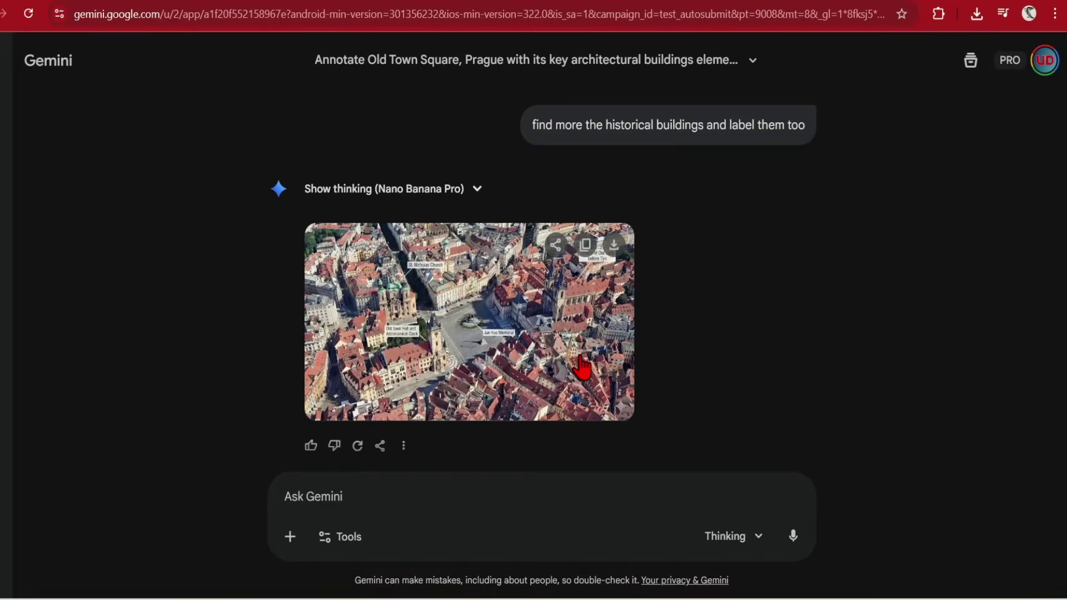
{"action": "left_click", "coordinate": [582, 361]}
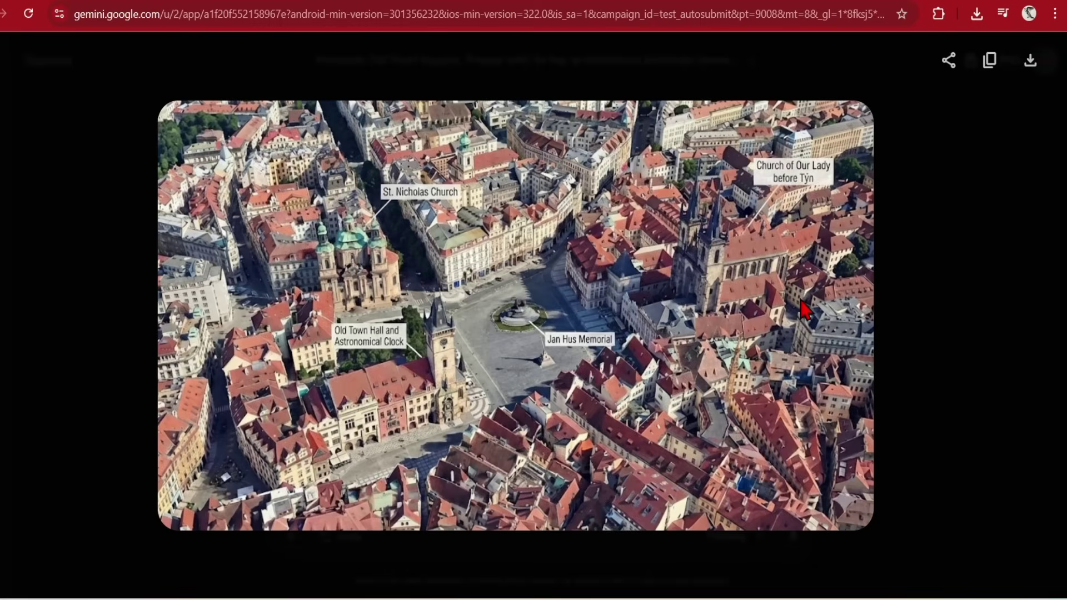
Request a 'red outline around the labelled buildings' and download the full-size outlined image.
{"action": "type", "text": "red outline around the labelled buildings"}
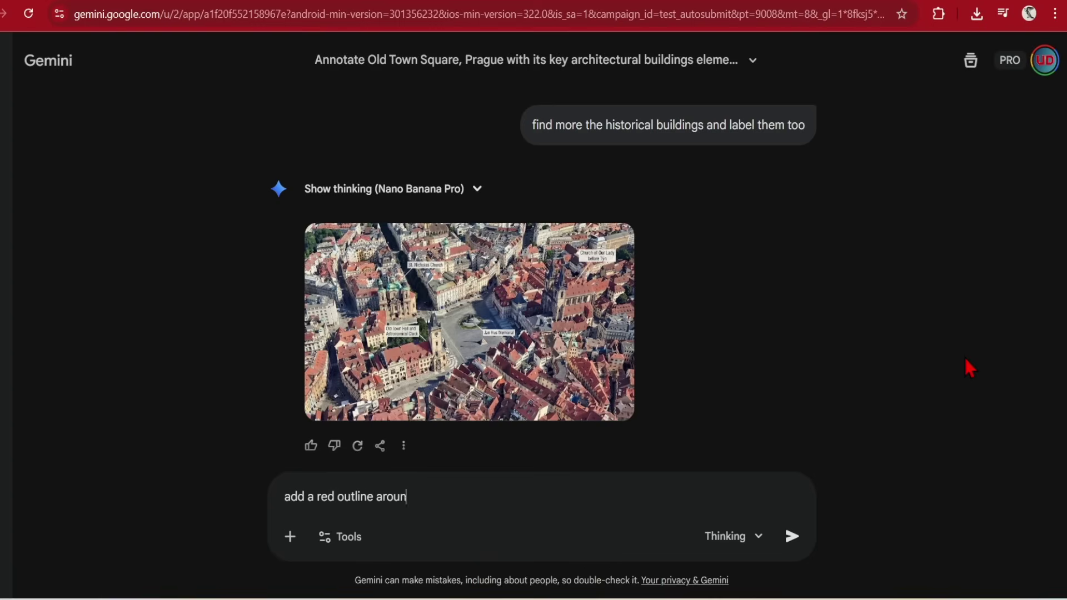
{"action": "key", "text": "Return"}
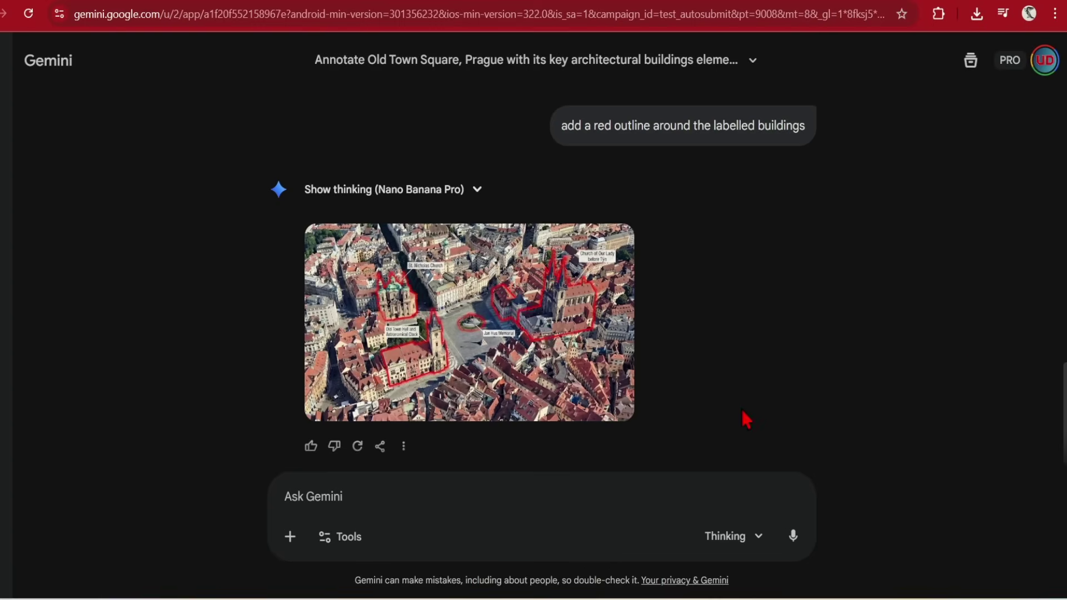
{"action": "left_click", "coordinate": [564, 375]}
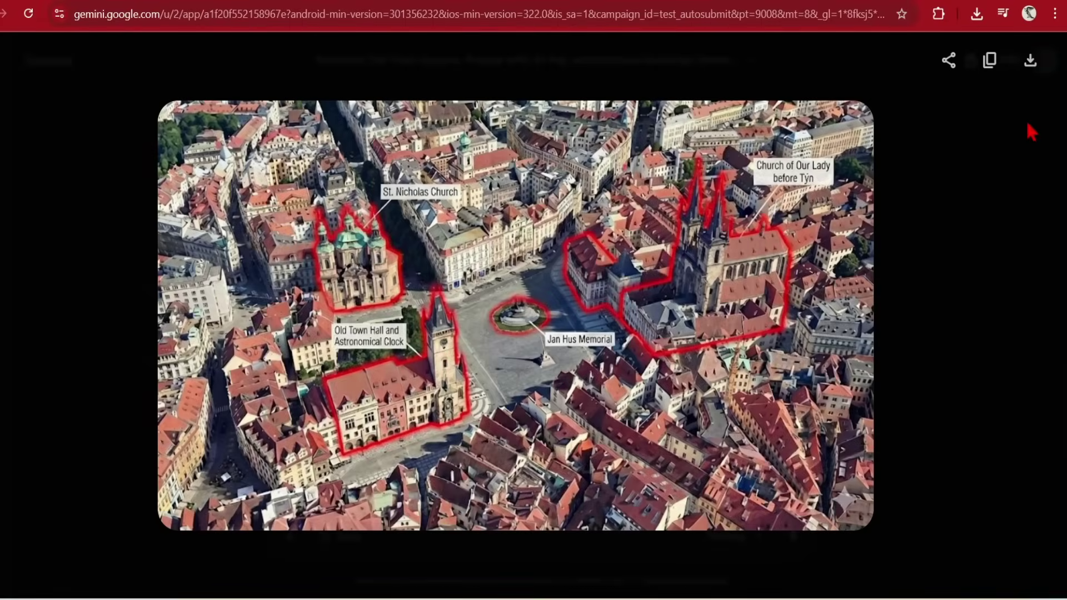
{"action": "left_click", "coordinate": [1030, 60]}
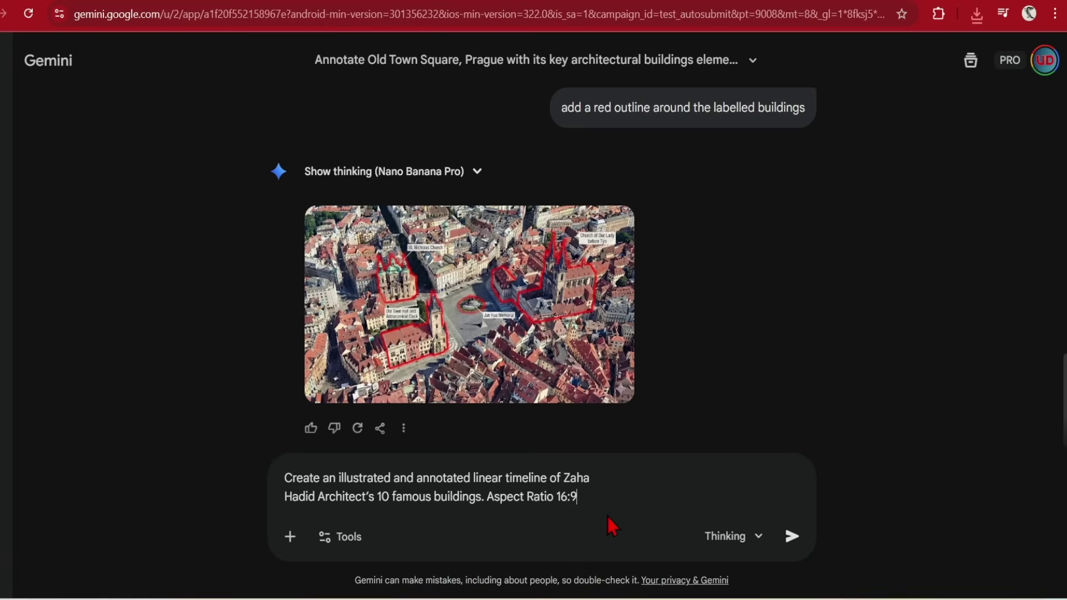
Send the Zaha Hadid 16:9 timeline request, then generate the CLT infographic and view it enlarged.
{"action": "left_click", "coordinate": [793, 536]}
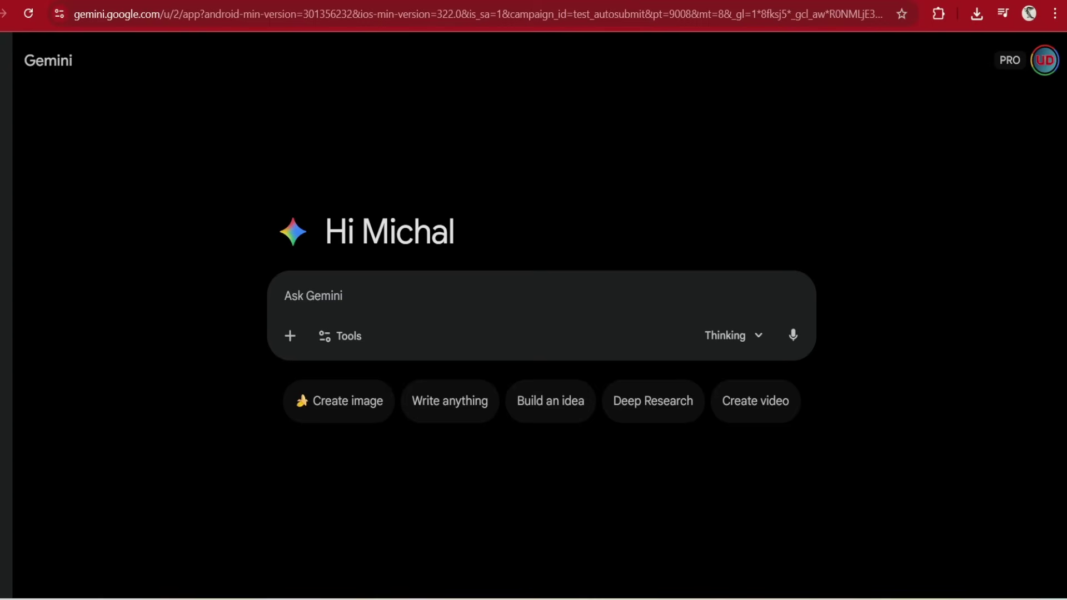
{"action": "left_click", "coordinate": [463, 290]}
{"action": "type", "text": "Create an educational infographic about the use of CLT."}
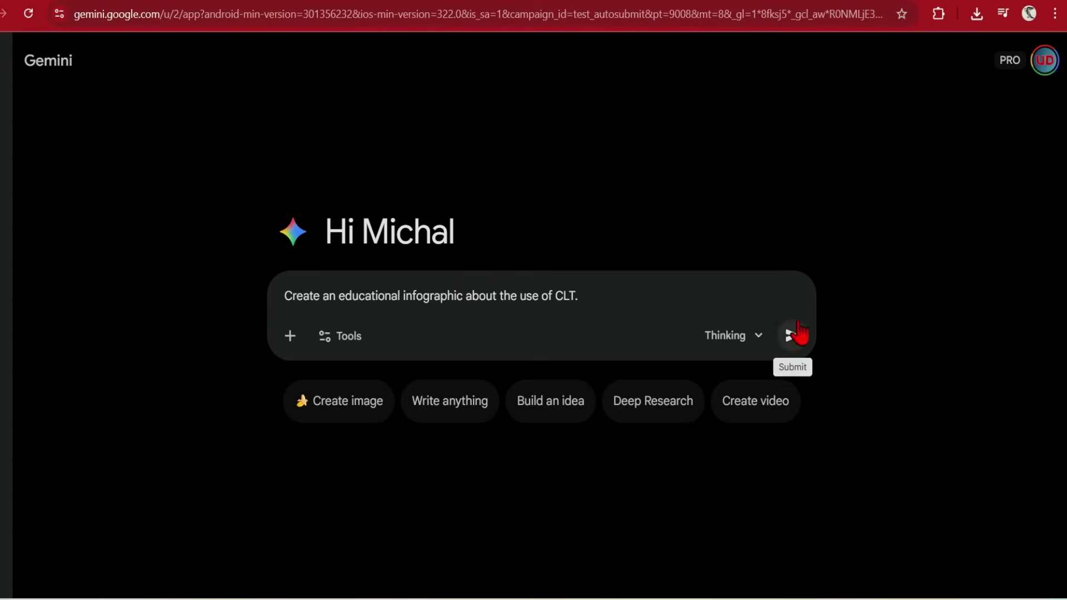
{"action": "left_click", "coordinate": [795, 335]}
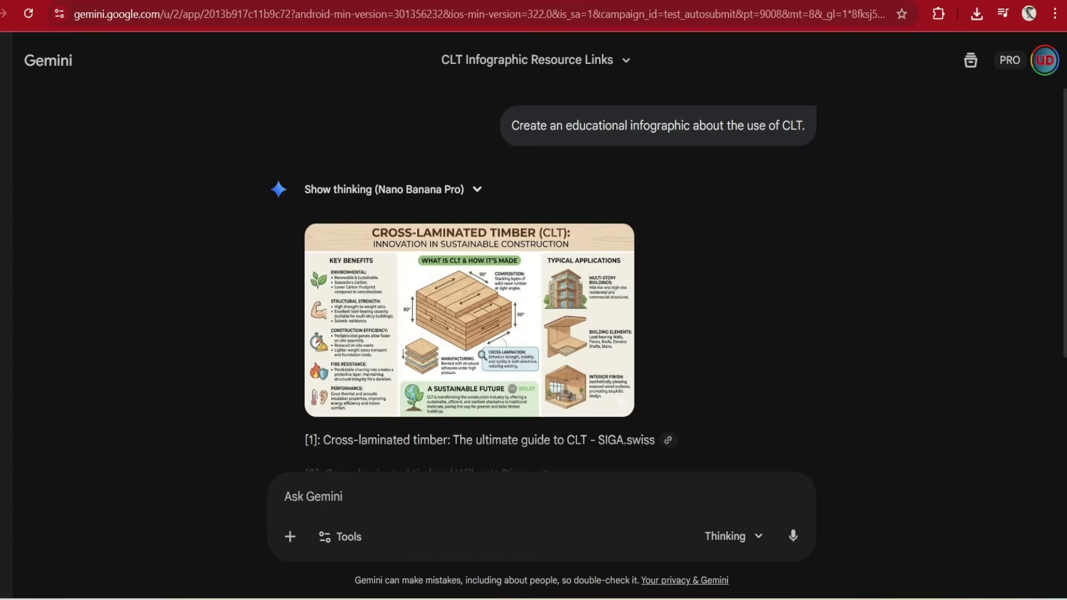
{"action": "left_click", "coordinate": [593, 350]}
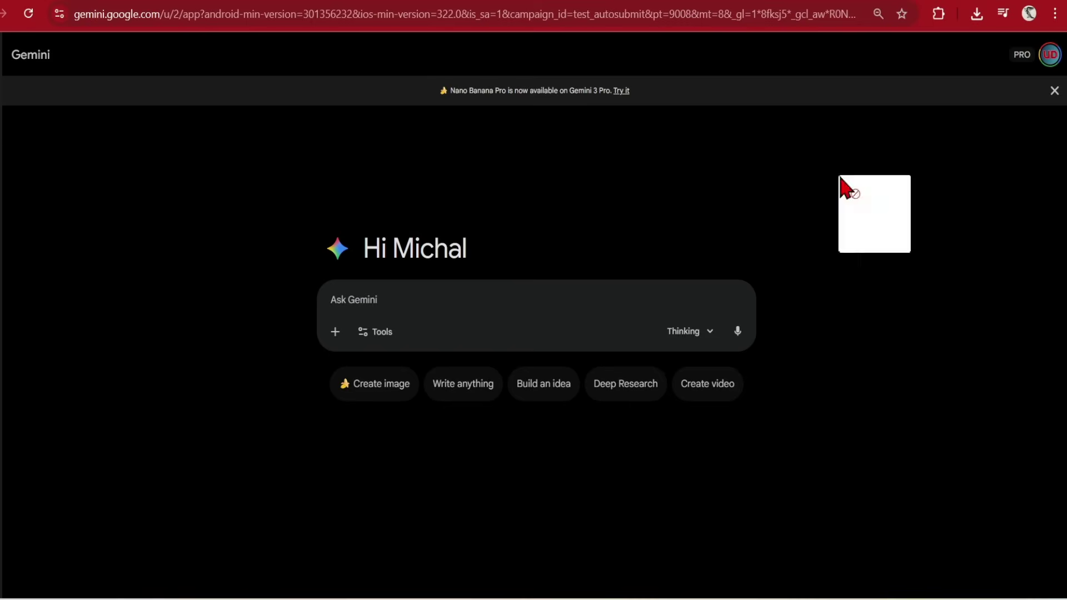
Attach the performing arts centre photo and request the perspective section prompt with '16:9' appended.
{"action": "left_click_drag", "start_coordinate": [841, 186], "coordinate": [471, 253]}
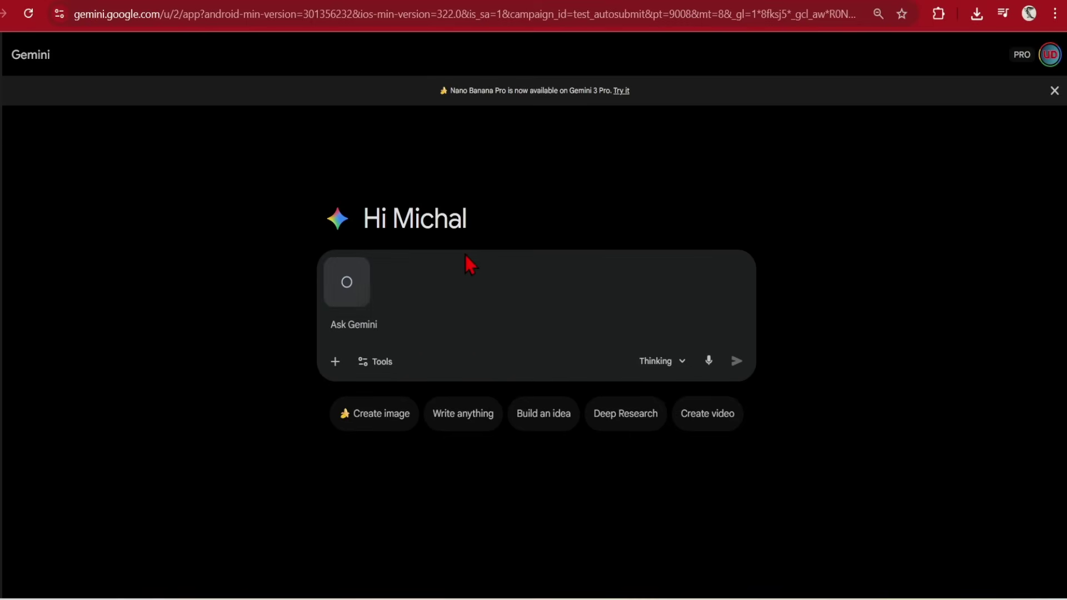
{"action": "type", "text": "Using this reference create a perspective section of this performing arts centre.  Include section through the auditorium and main public spaces keeping as realistic as possible. Label the key spaces and render the section."}
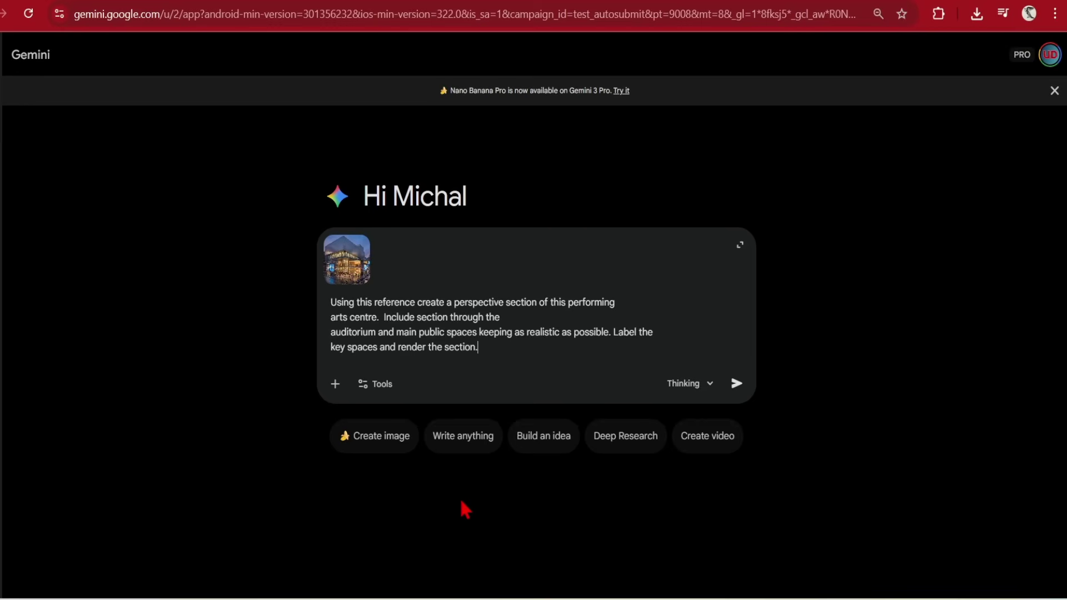
{"action": "type", "text": "16:9"}
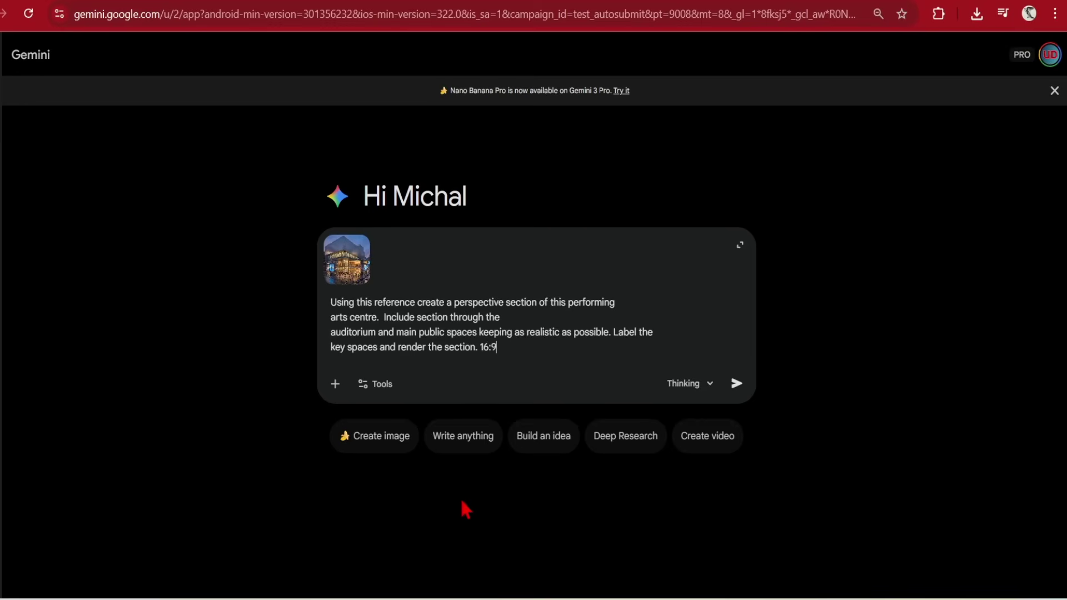
{"action": "left_click", "coordinate": [735, 384]}
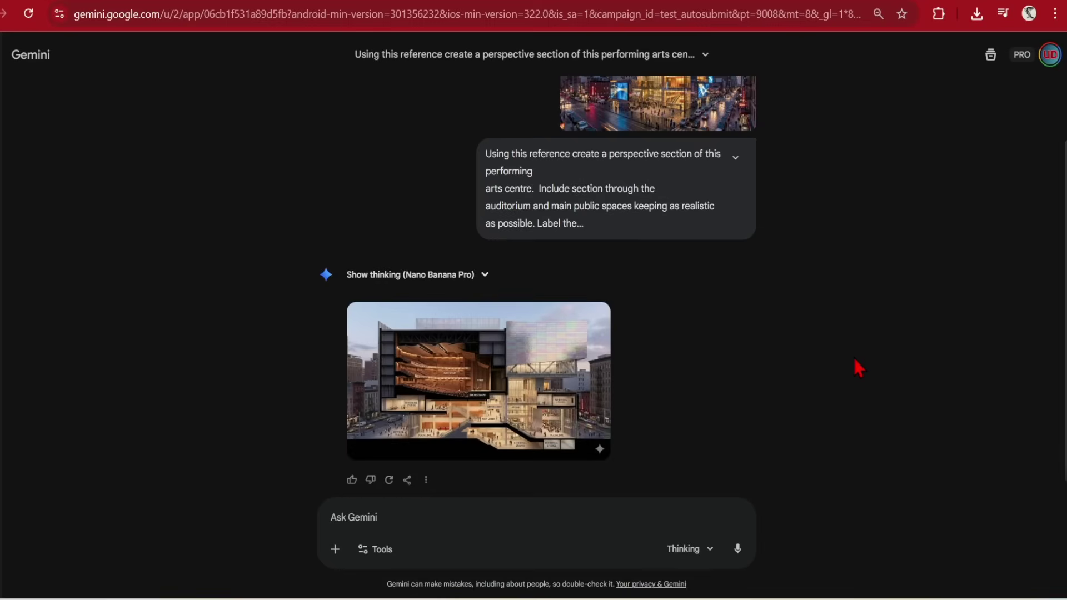
Expand the Nano Banana Pro reasoning for the section and enlarge the generated section image.
{"action": "left_click", "coordinate": [484, 275]}
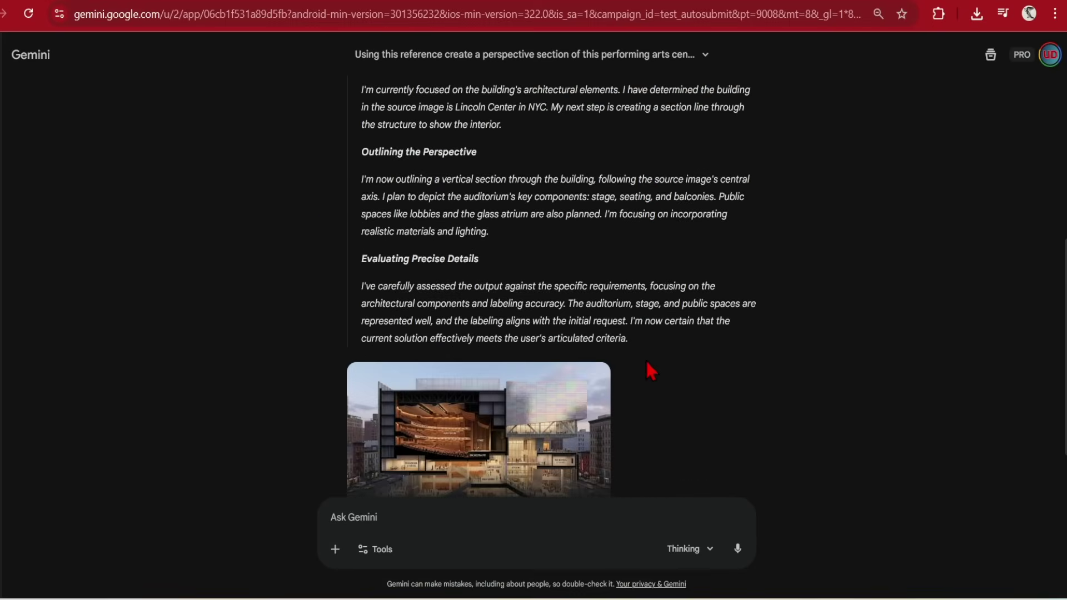
{"action": "left_click", "coordinate": [424, 332]}
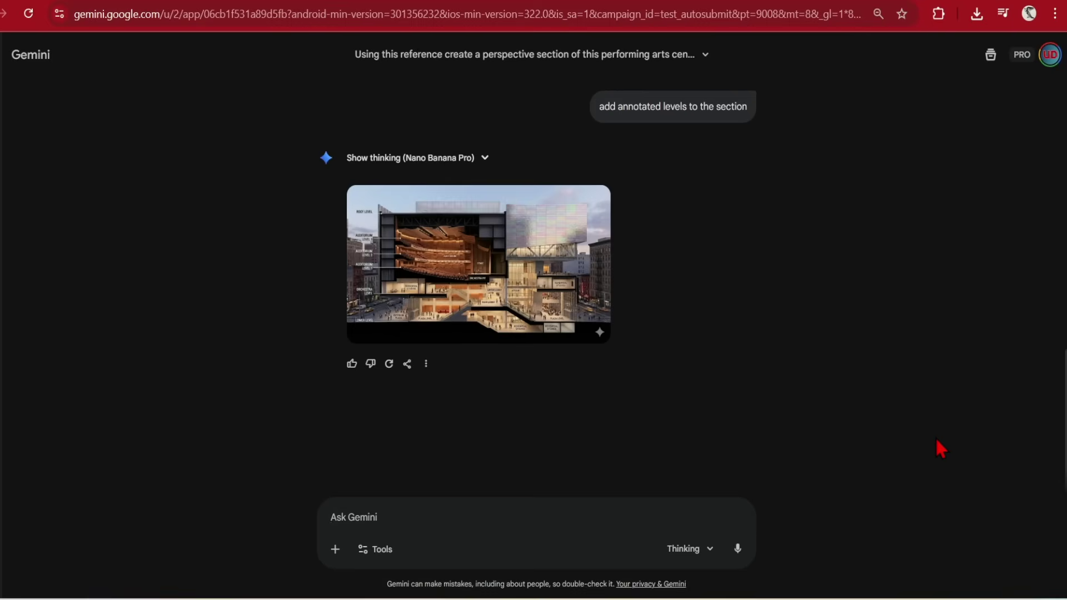
Open the section image with annotated levels in the full-screen viewer.
{"action": "left_click", "coordinate": [433, 278]}
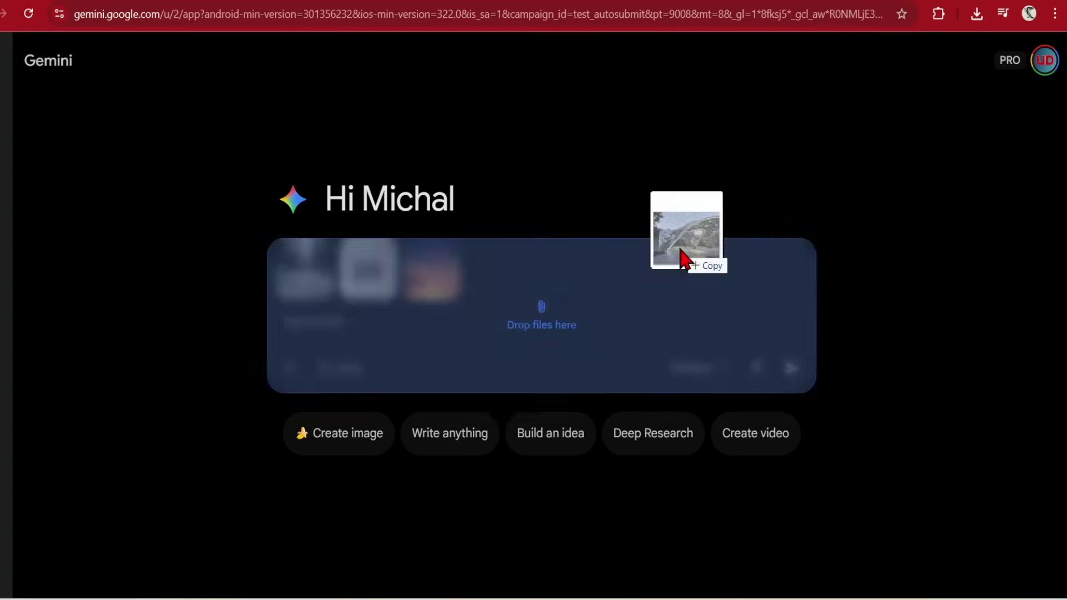
Attach the fourth reference image and send the revised 16:9 dusk pavilion blend prompt.
{"action": "left_click_drag", "start_coordinate": [648, 238], "coordinate": [642, 253]}
{"action": "type", "text": "Blend these 4 images (pavilion, sky, city plaza, group) into a single coherent photorealistic scene depicting a sculptural pavilion illuminated by embedded linear lights in an outdoor plaza in a modern city at dusk. Aspect Ratio 16:9"}
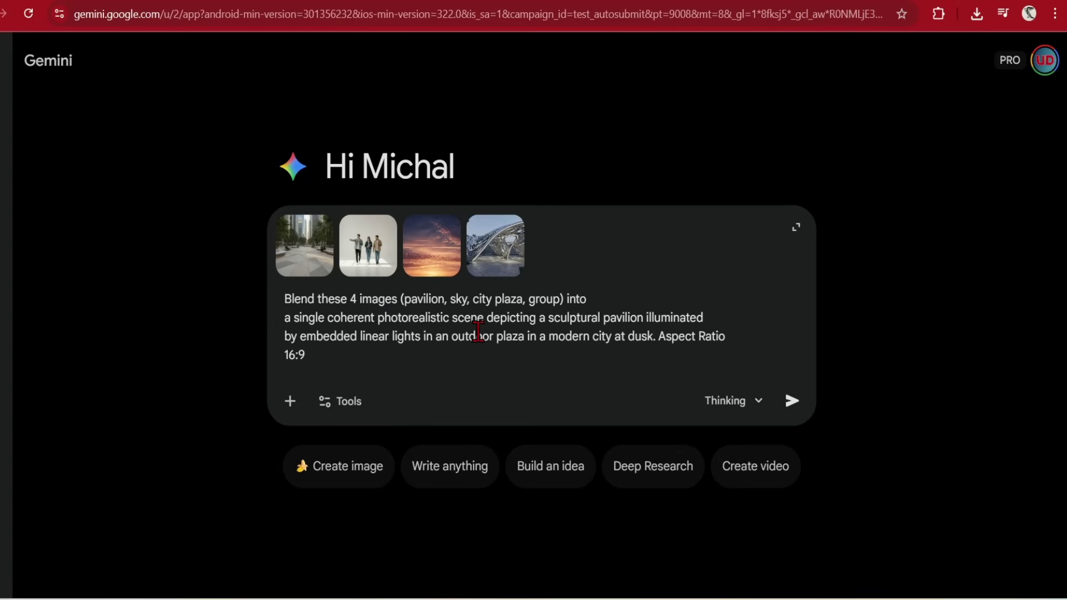
{"action": "key", "text": "ctrl+z"}
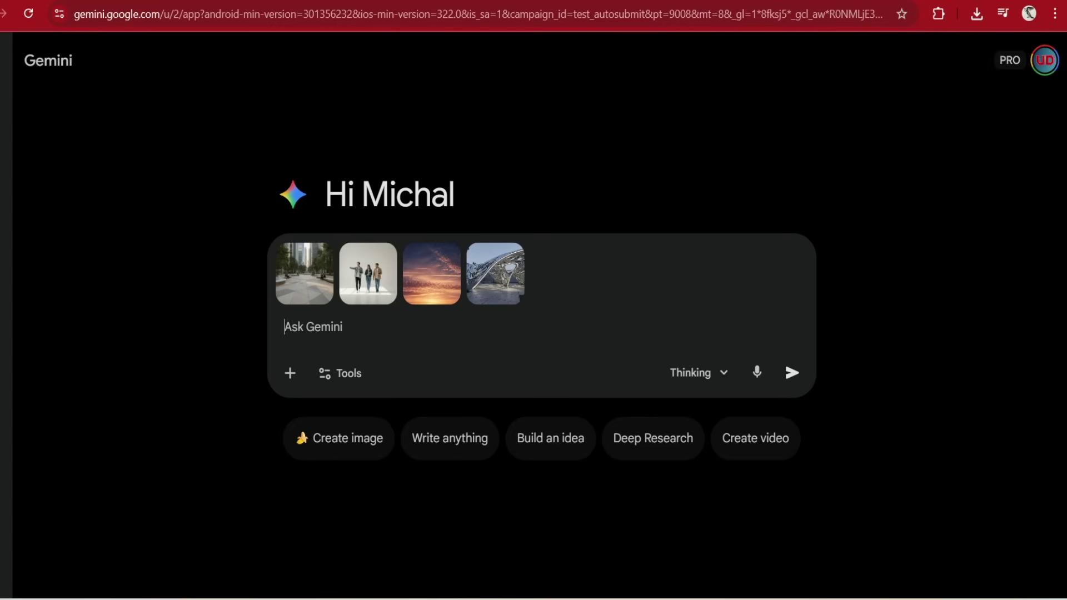
{"action": "type", "text": "Blend these 4 images (pavilion, sky, city plaza, group) into a single coherent photorealistic scene of  sculptural pavilion illuminated by embedded linear lights in an outdoor plaza in a modern city at dusk. Make them look natural and integrated. Aspect Ratio 16:9"}
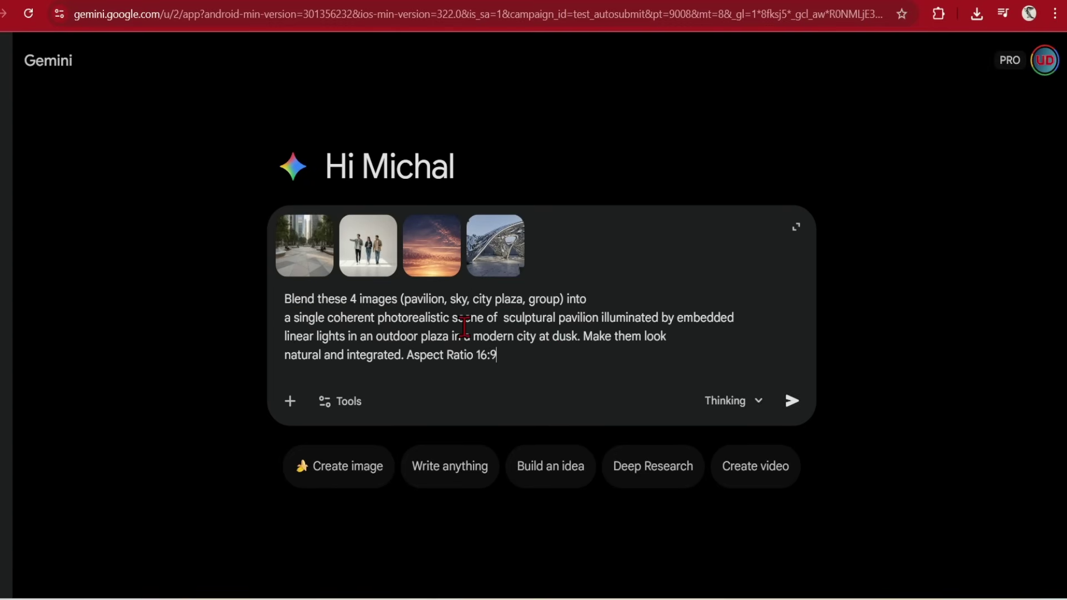
{"action": "left_click", "coordinate": [793, 401]}
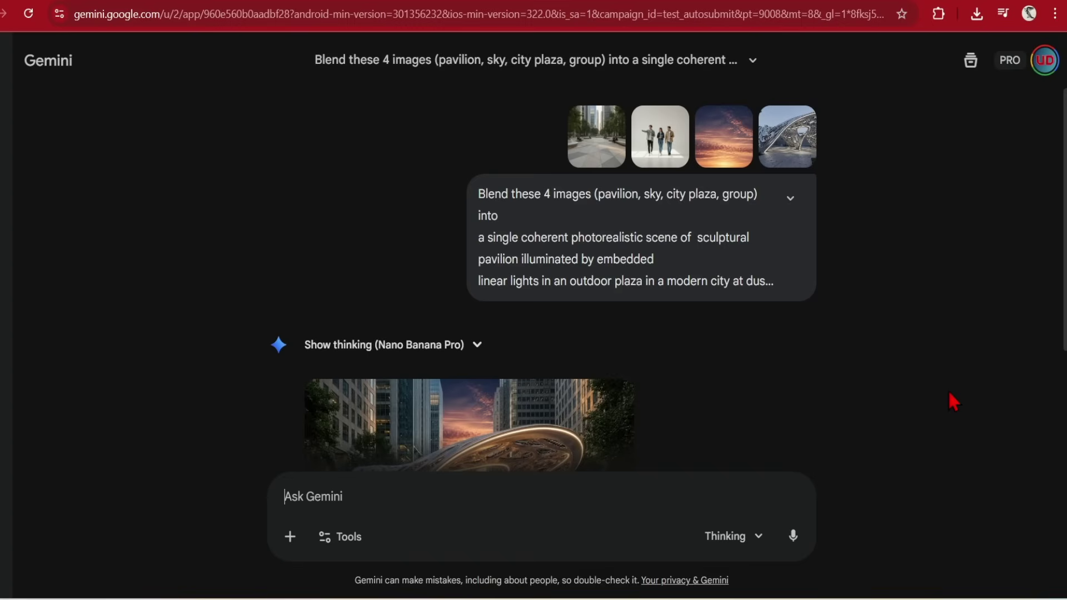
Scroll down through the generated pavilion result.
{"action": "scroll", "coordinate": [950, 392], "scroll_direction": "down", "scroll_amount": 3}
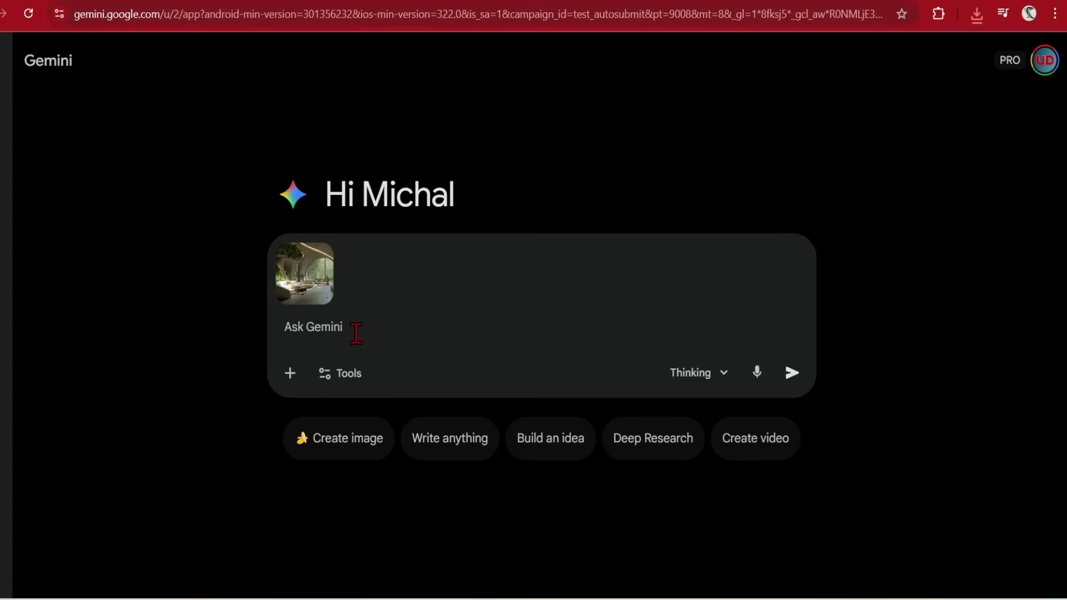
Request consistent multi-angle views of the lounge, then download the top-left view at full size.
{"action": "left_click", "coordinate": [356, 334]}
{"action": "type", "text": "Generate the same scene from different angles/perspectives while maintaining visual consistency across viewpoints."}
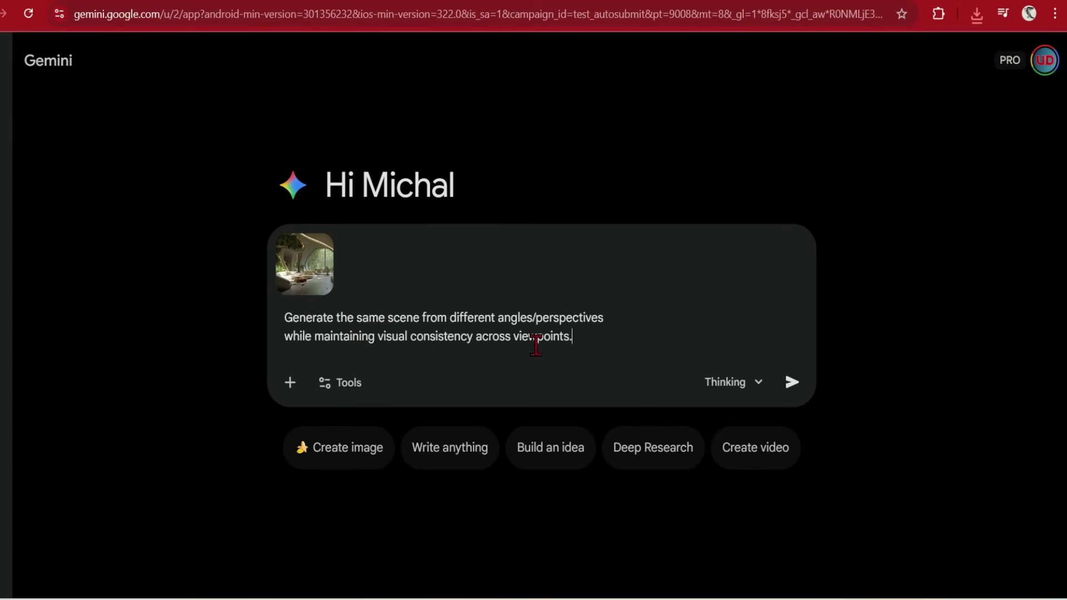
{"action": "left_click", "coordinate": [792, 383]}
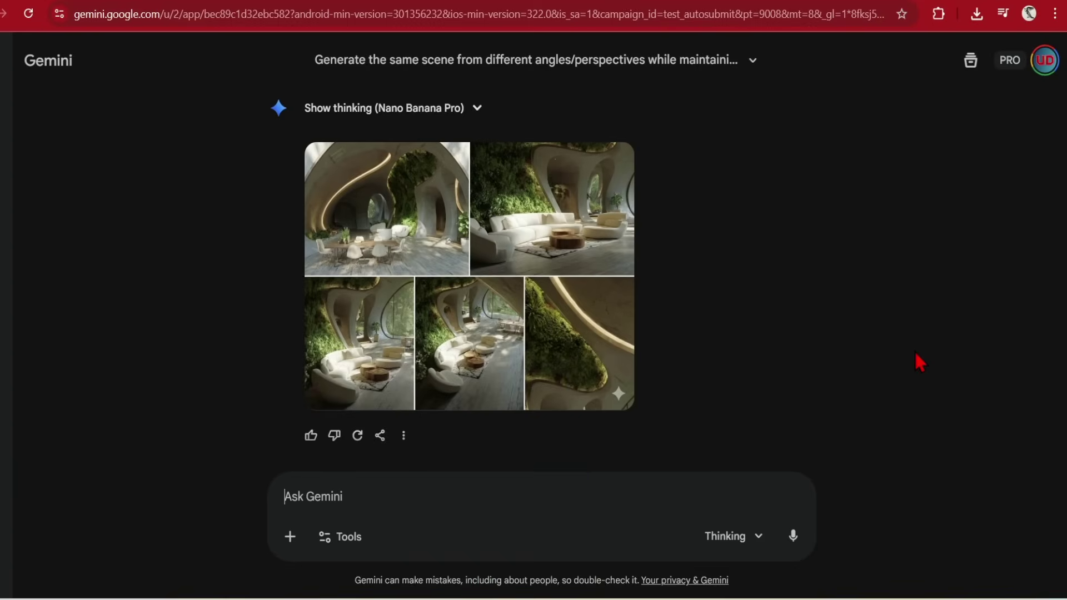
{"action": "left_click", "coordinate": [371, 199]}
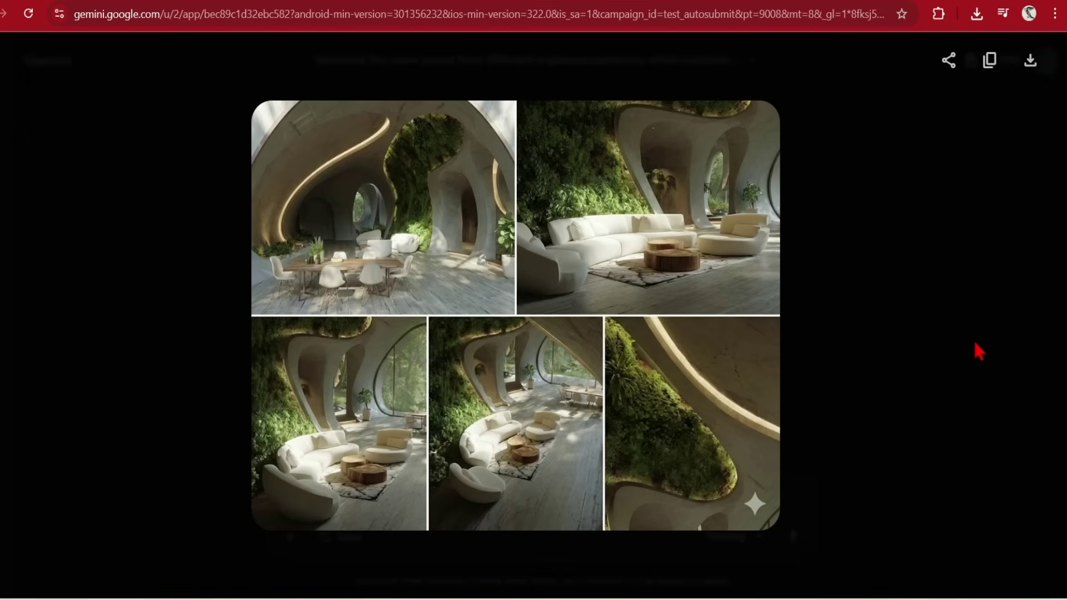
{"action": "left_click", "coordinate": [1031, 60]}
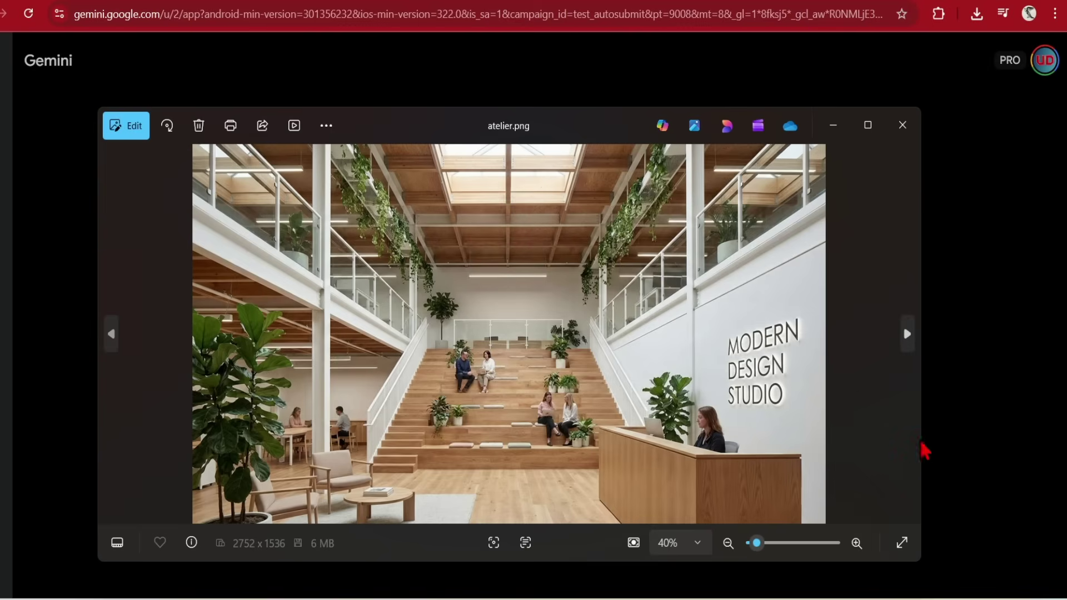
Ask Gemini to make the atelier wall sign read 'Atelier Verdant Space' and inspect the result.
{"action": "left_click", "coordinate": [972, 491]}
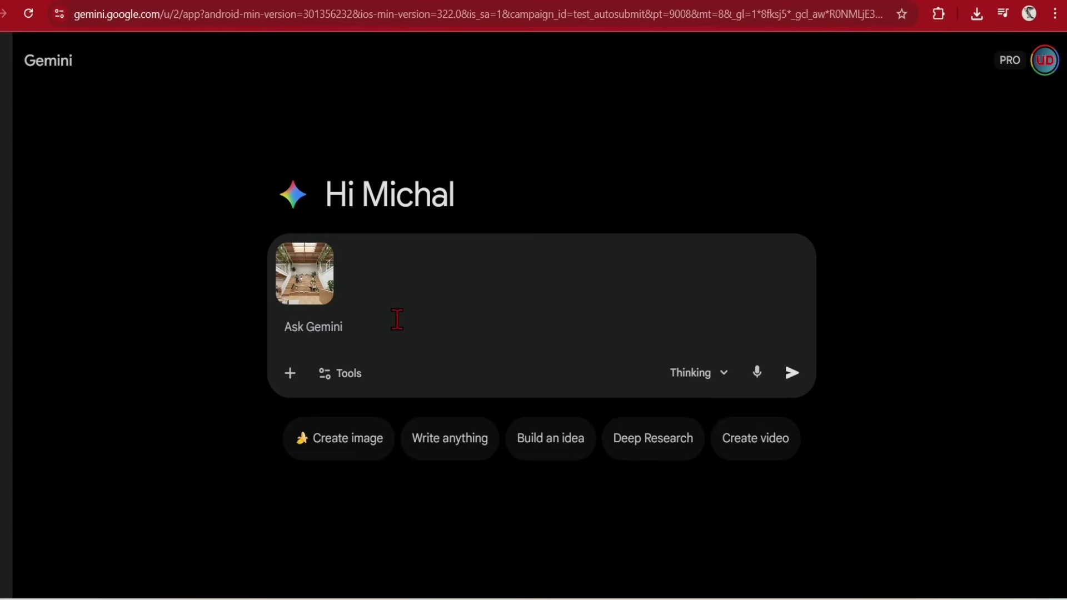
{"action": "type", "text": "Change the text in this reference to say \"Atelier Verdant Space\".  Keep the Text the same font and style and the rest of the scene the same."}
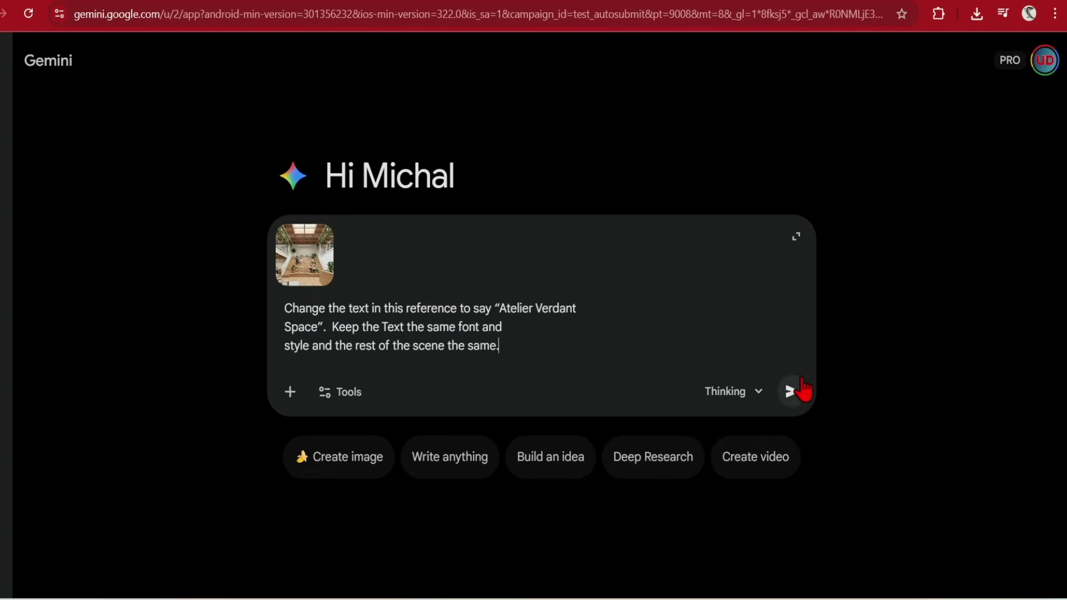
{"action": "left_click", "coordinate": [792, 392]}
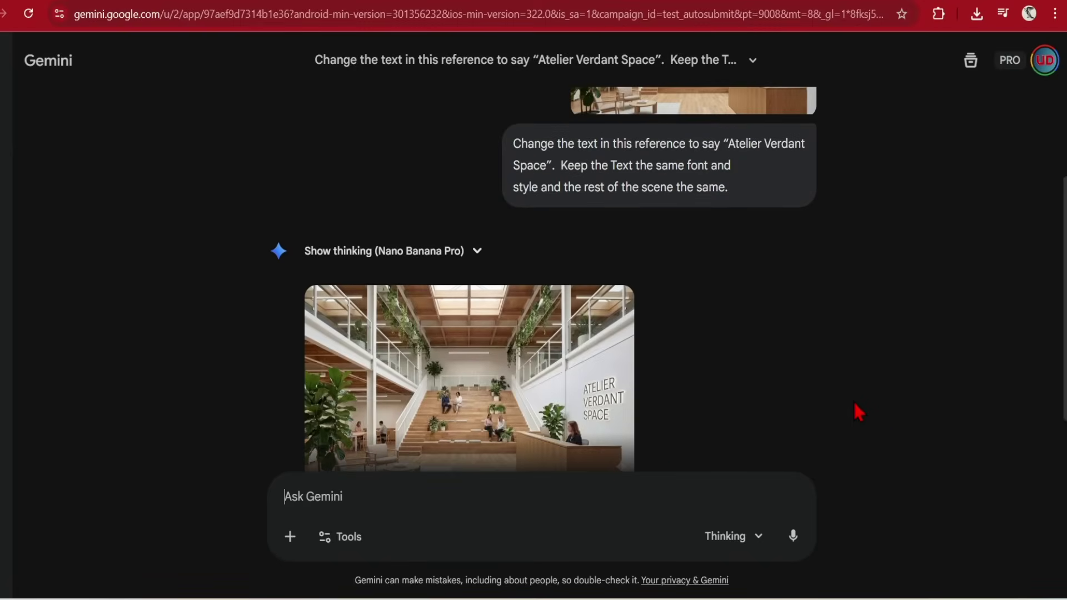
{"action": "left_click", "coordinate": [596, 445]}
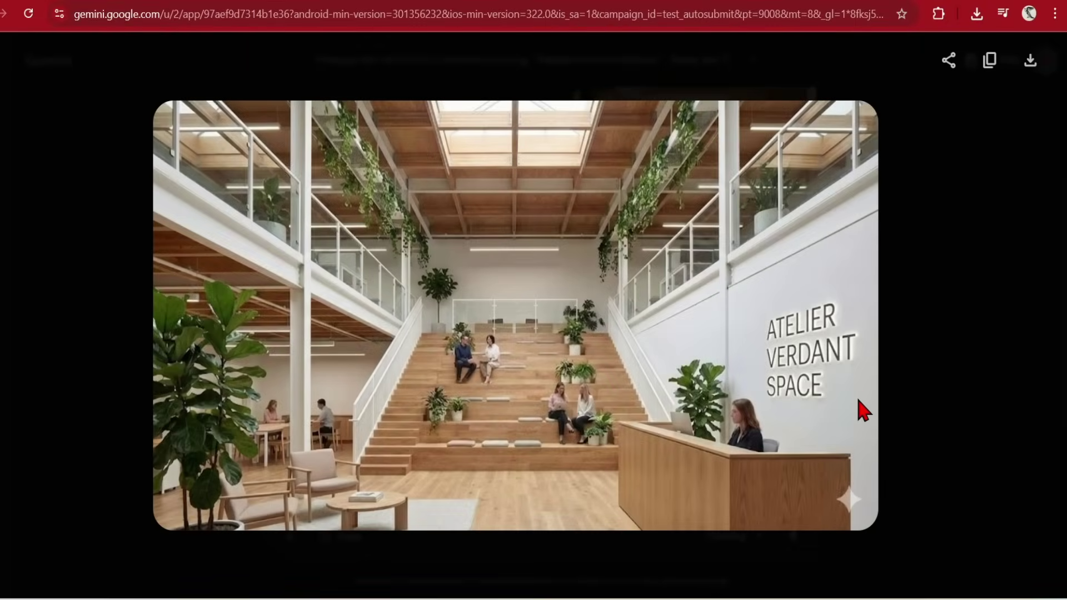
{"action": "left_click", "coordinate": [941, 437]}
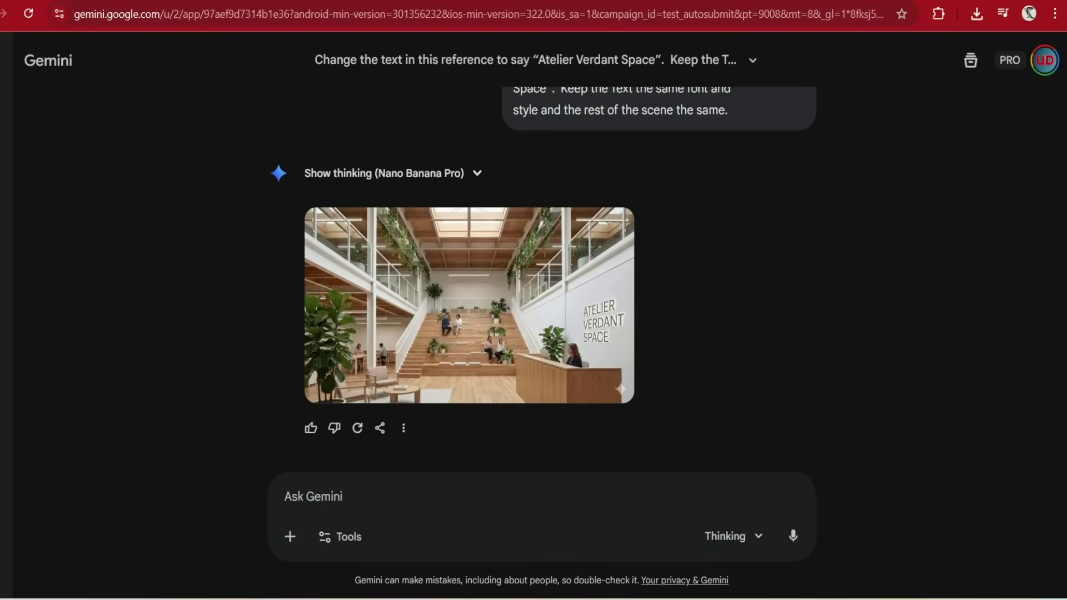
Send 'Translate the name to Japanese', then reply 'pick option 2' and review the translations.
{"action": "type", "text": "Translate the name to Japanese"}
{"action": "key", "text": "Return"}
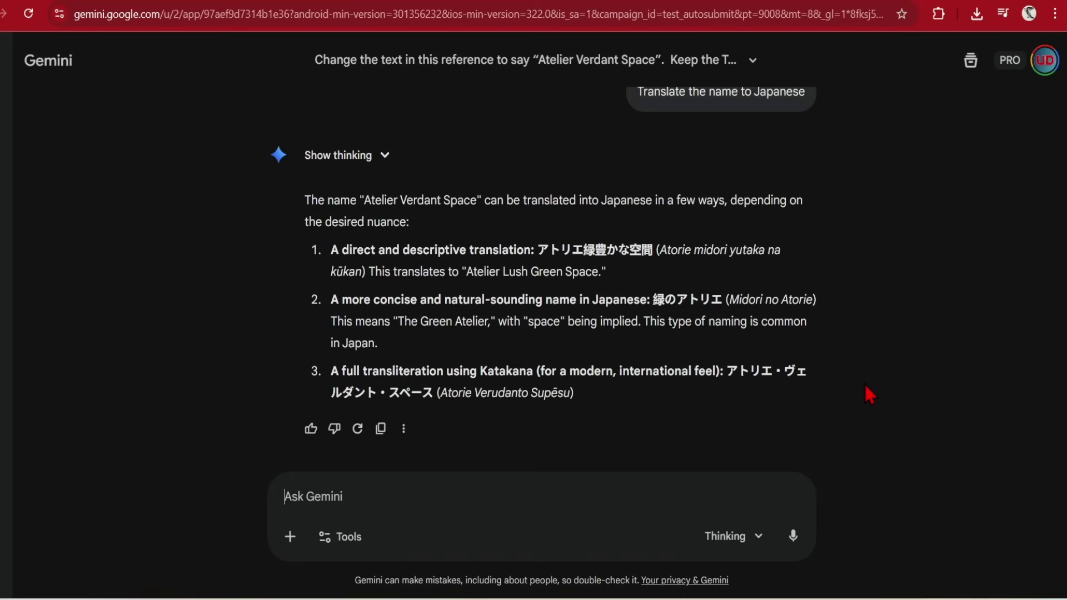
{"action": "type", "text": "pick option 2"}
{"action": "key", "text": "Return"}
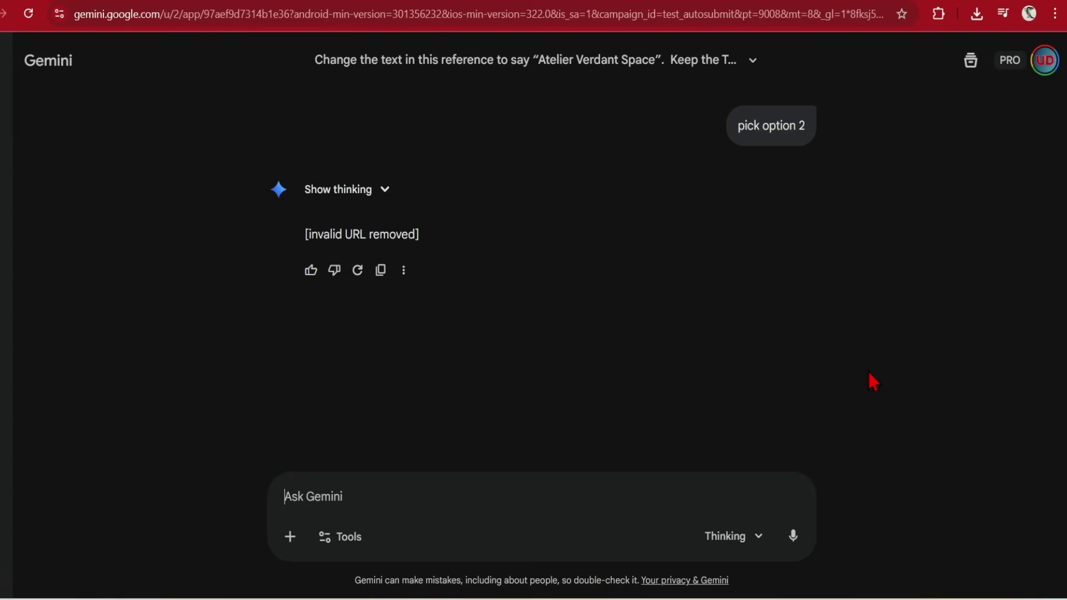
{"action": "scroll", "coordinate": [869, 373], "scroll_direction": "up", "scroll_amount": 5}
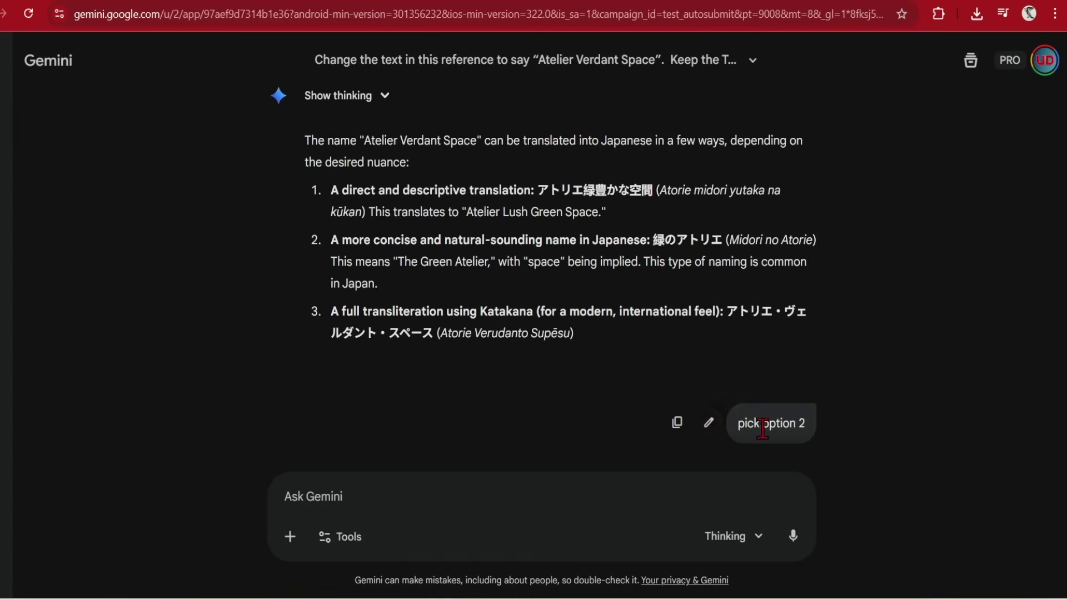
Rewrite the 'pick option 2' message as 'change the text to 緑のアトリエ in the image' and resubmit.
{"action": "left_click", "coordinate": [709, 424]}
{"action": "double_click", "coordinate": [695, 240]}
{"action": "type", "text": "change the text to"}
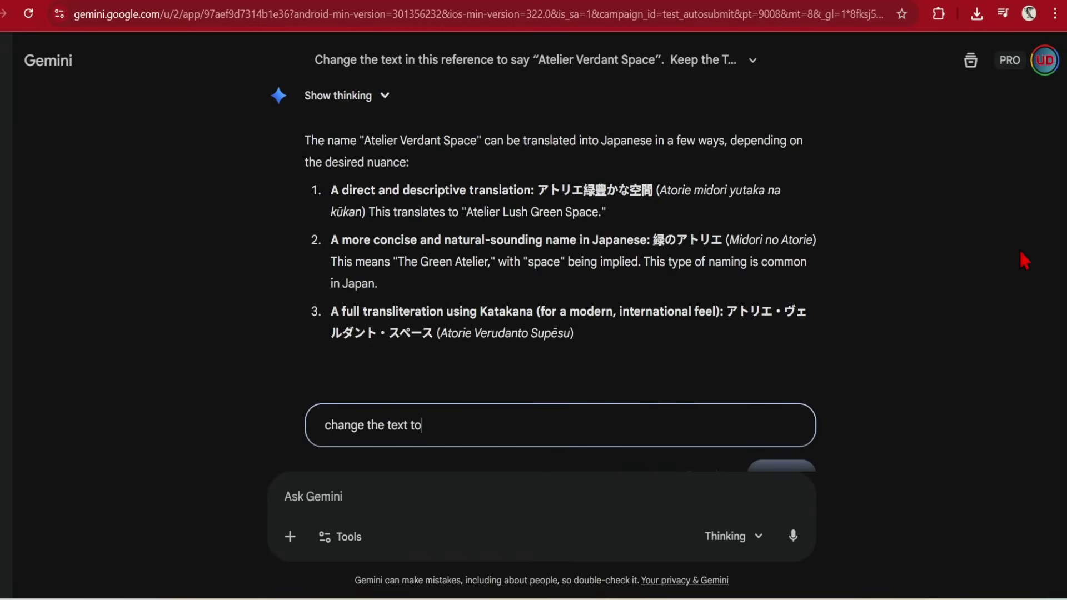
{"action": "type", "text": "緑のアトリエ"}
{"action": "type", "text": "in the image"}
{"action": "key", "text": "Return"}
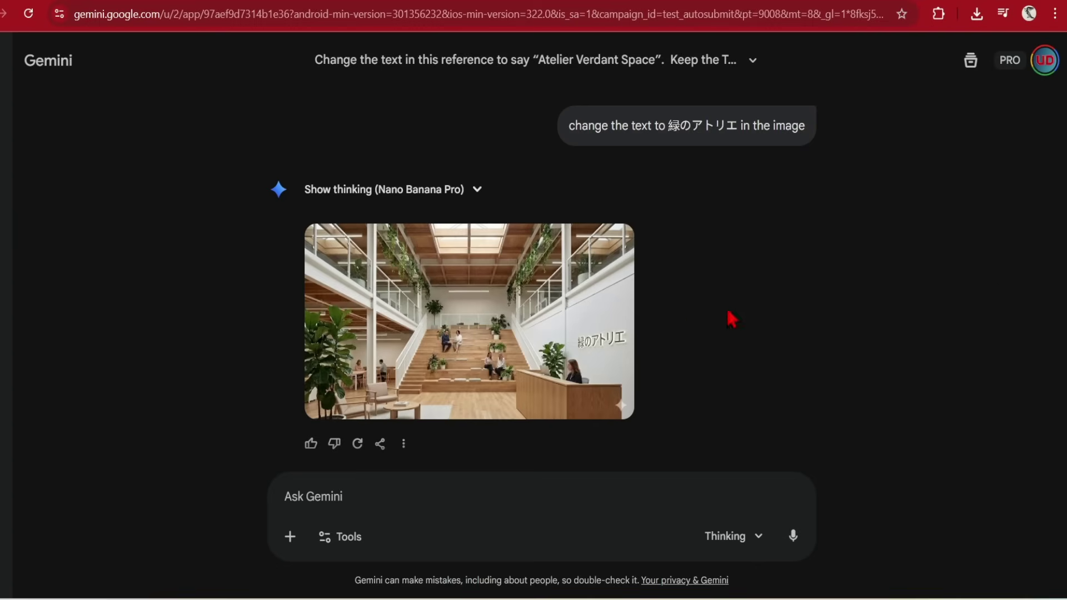
View the regenerated 緑のアトリエ image, then draw a red line on the brick building in Snipping Tool.
{"action": "left_click", "coordinate": [554, 352]}
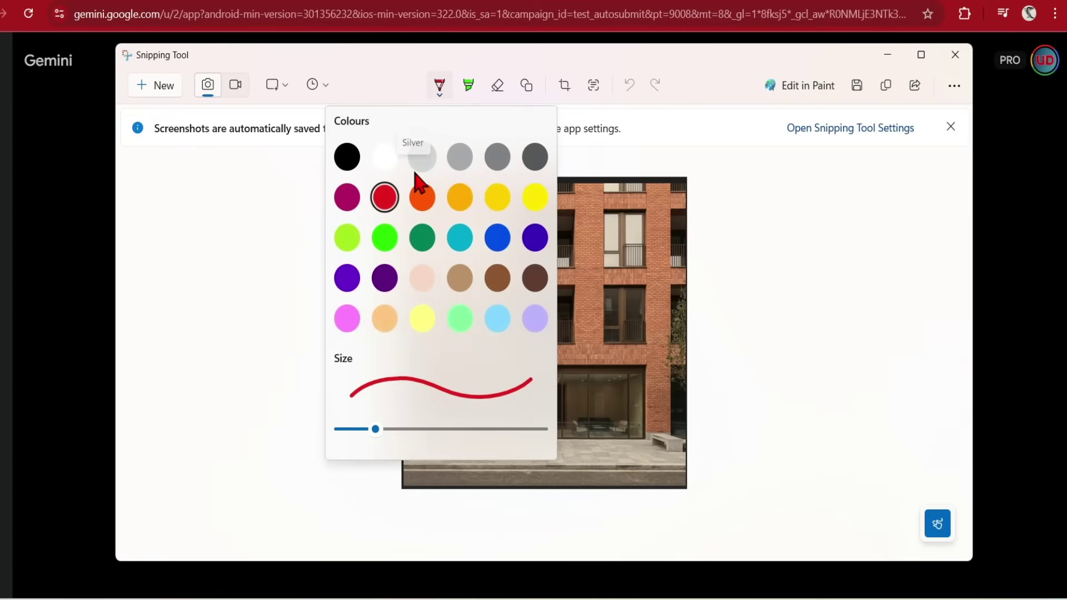
{"action": "left_click", "coordinate": [384, 198]}
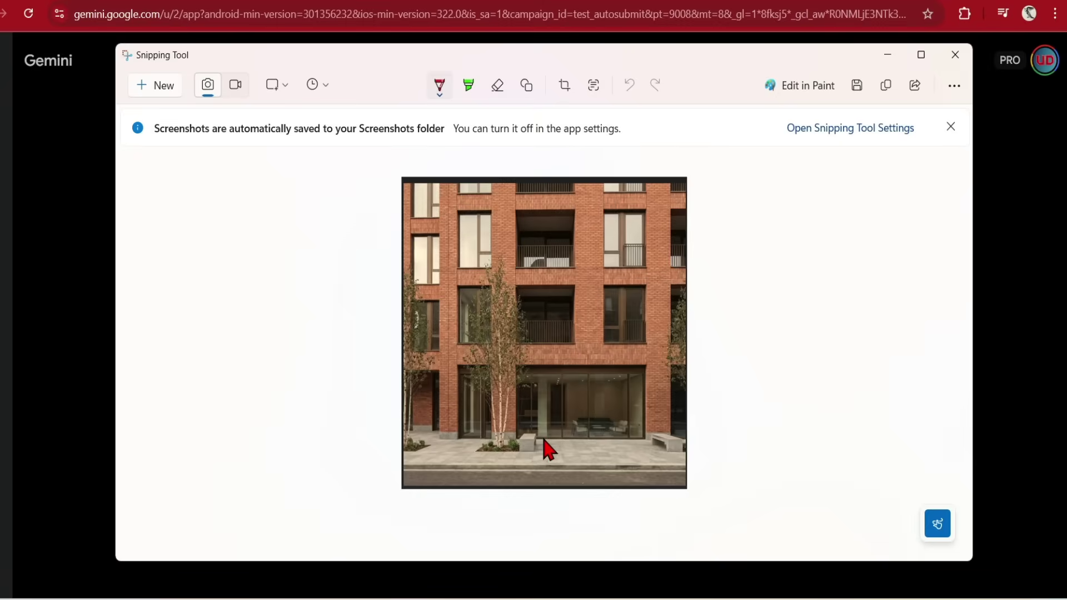
{"action": "mouse_move", "coordinate": [545, 439]}
{"action": "left_mouse_down"}
{"action": "mouse_move", "coordinate": [452, 429]}
{"action": "mouse_move", "coordinate": [460, 360]}
{"action": "mouse_move", "coordinate": [643, 359]}
{"action": "mouse_move", "coordinate": [649, 418]}
{"action": "mouse_move", "coordinate": [559, 444]}
{"action": "left_mouse_up"}
Send the red-marked brick building snip with the ground-floor coffee shop prompt and view the result full-screen.
{"action": "left_click", "coordinate": [885, 87]}
{"action": "left_click", "coordinate": [995, 269]}
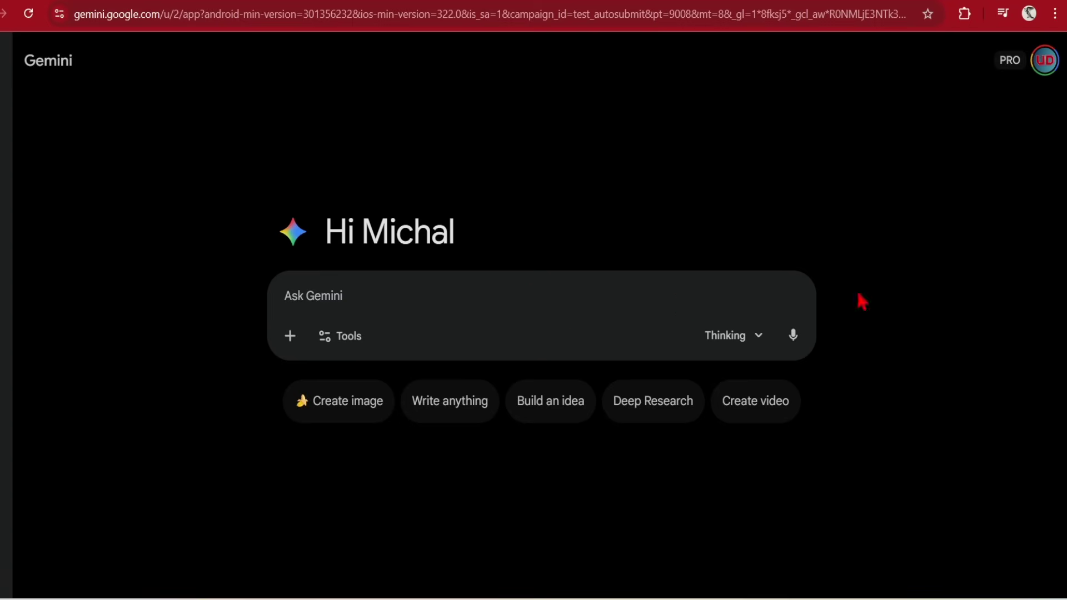
{"action": "left_click", "coordinate": [525, 289]}
{"action": "key", "text": "ctrl+v"}
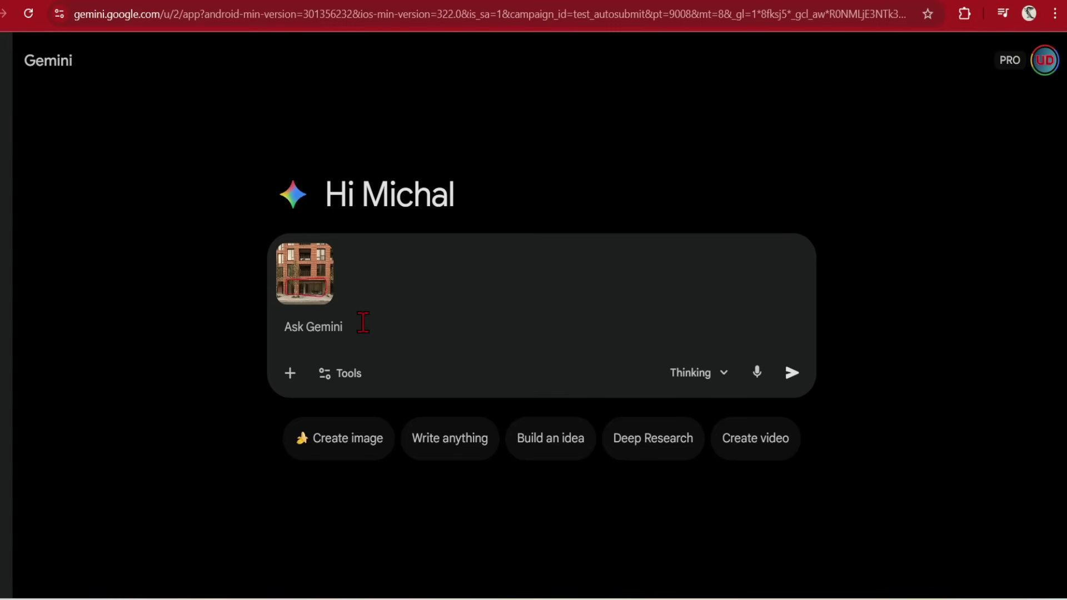
{"action": "key", "text": "ctrl+v"}
{"action": "left_click", "coordinate": [793, 383]}
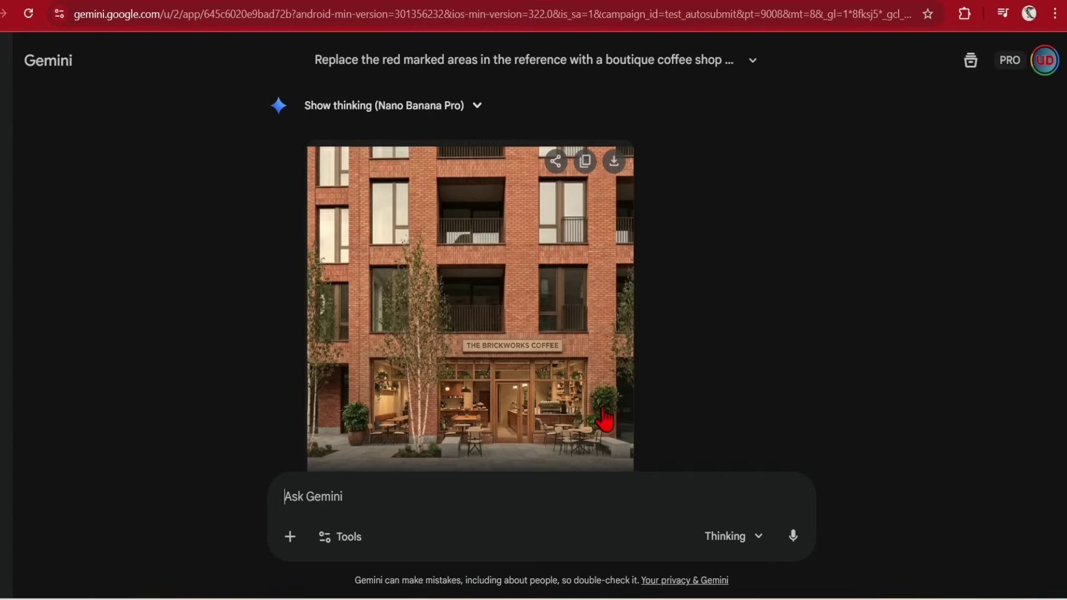
{"action": "left_click", "coordinate": [554, 408]}
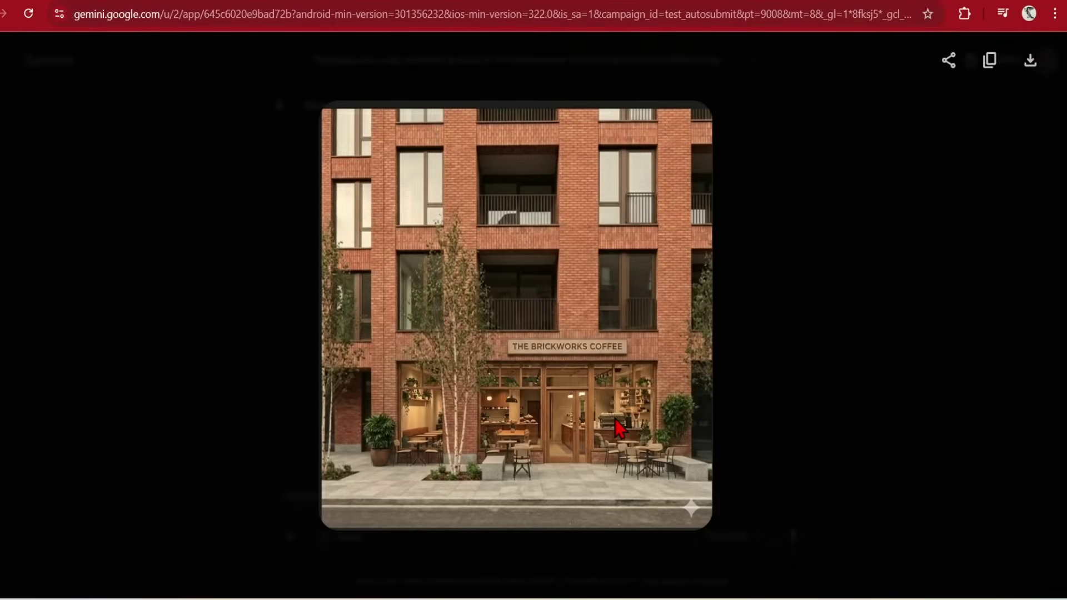
Download the coffee shop image and ask Gemini to remove the tree, then view the result.
{"action": "left_click", "coordinate": [871, 356]}
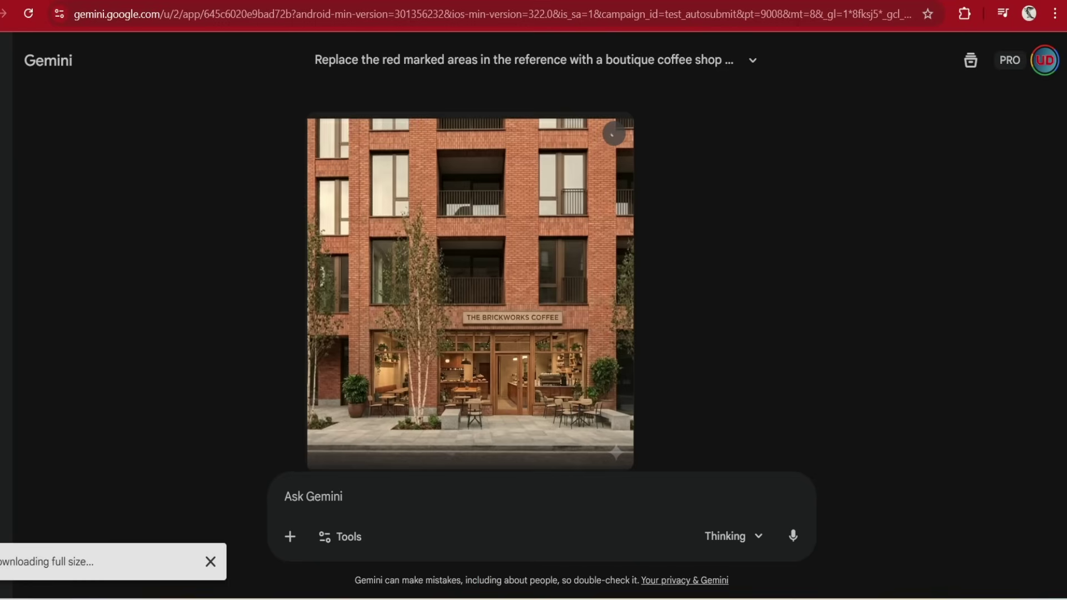
{"action": "left_click", "coordinate": [412, 494]}
{"action": "key", "text": "ctrl+v"}
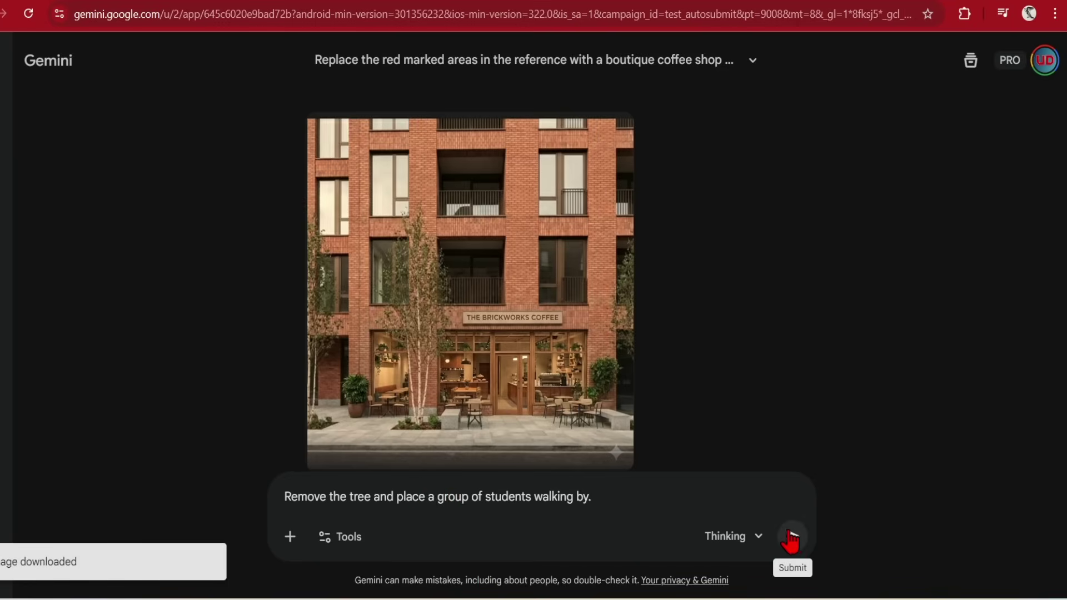
{"action": "left_click", "coordinate": [794, 538]}
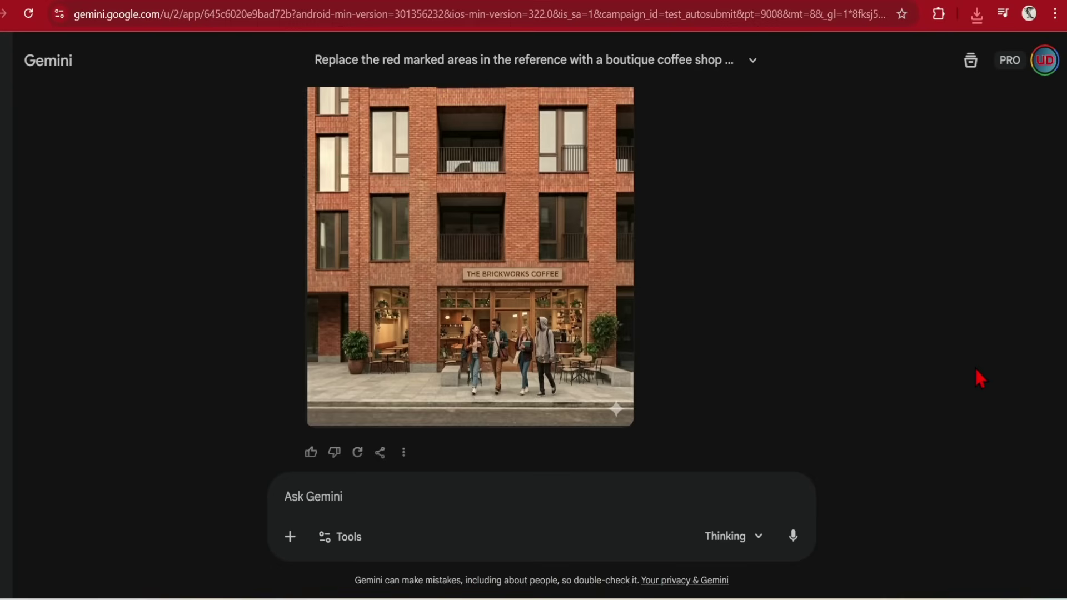
{"action": "left_click", "coordinate": [507, 344]}
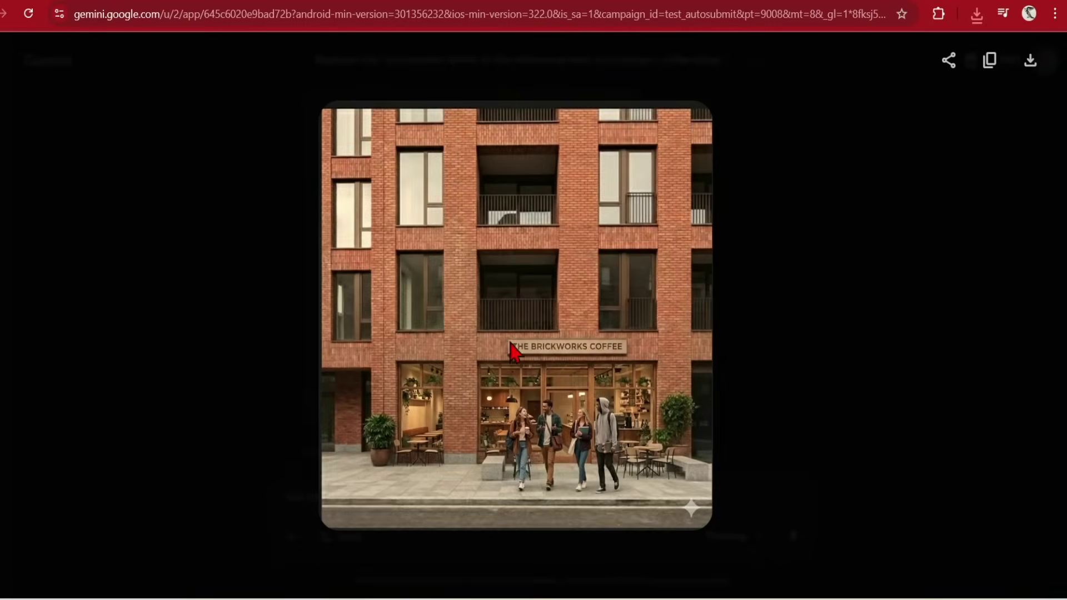
{"action": "key", "text": "Escape"}
Ask to replace the group with a couple on the left side, then review it full-screen.
{"action": "type", "text": "remove the group and place a couple more to the left side of the i"}
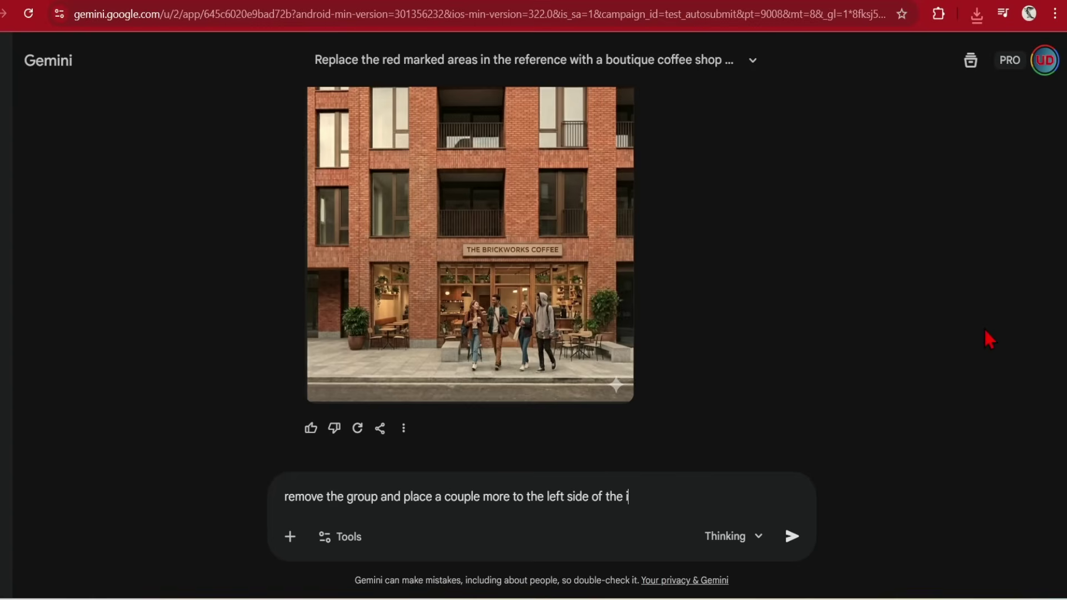
{"action": "type", "text": "mage as to not block the coffee shop.  Add "}
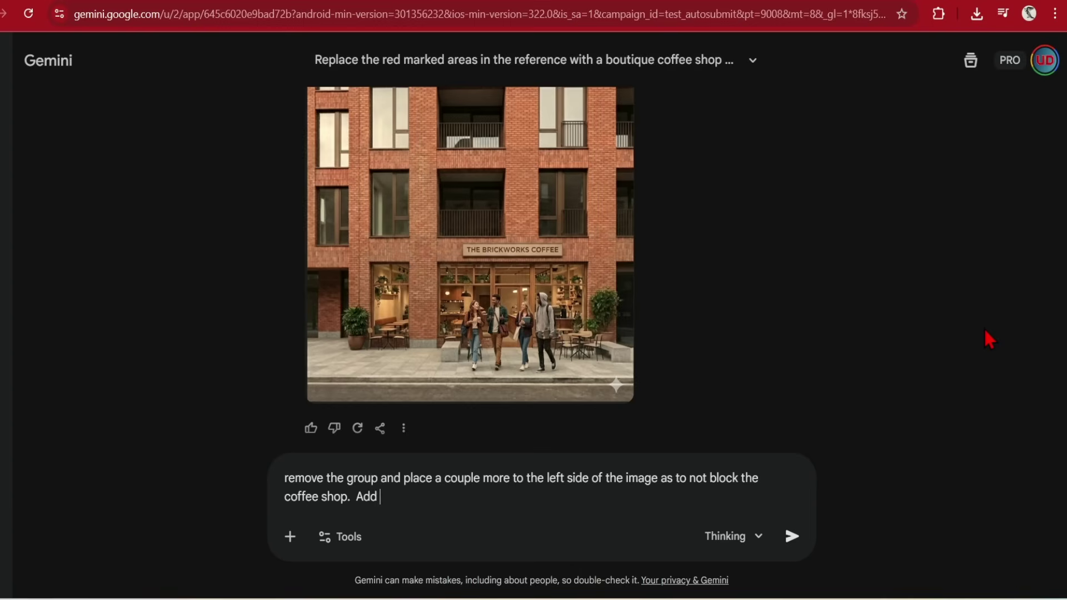
{"action": "type", "text": "people inside the coffe shop."}
{"action": "key", "text": "Return"}
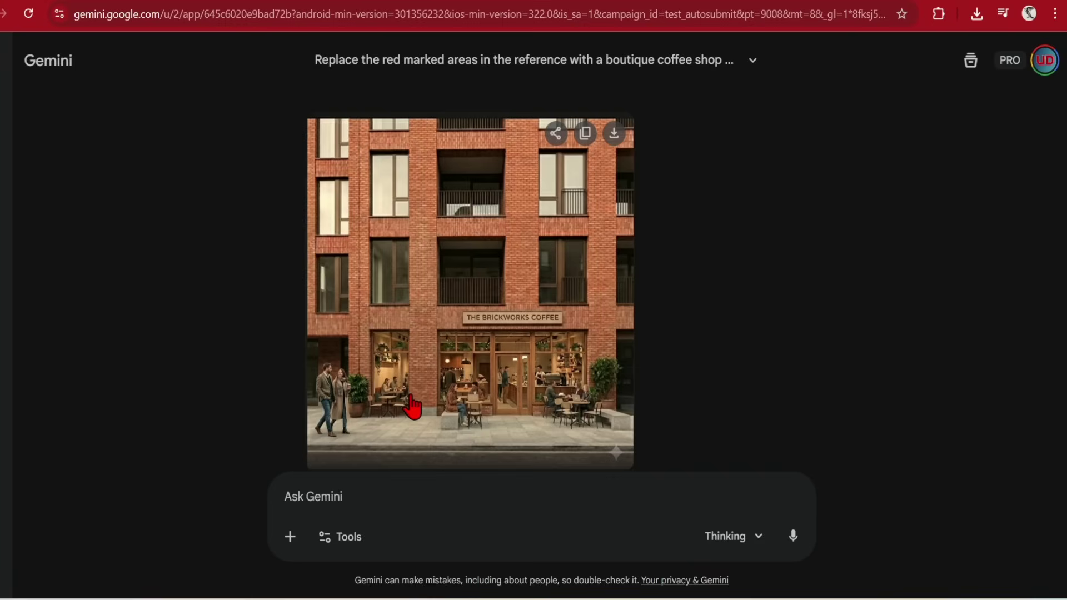
{"action": "left_click", "coordinate": [524, 370]}
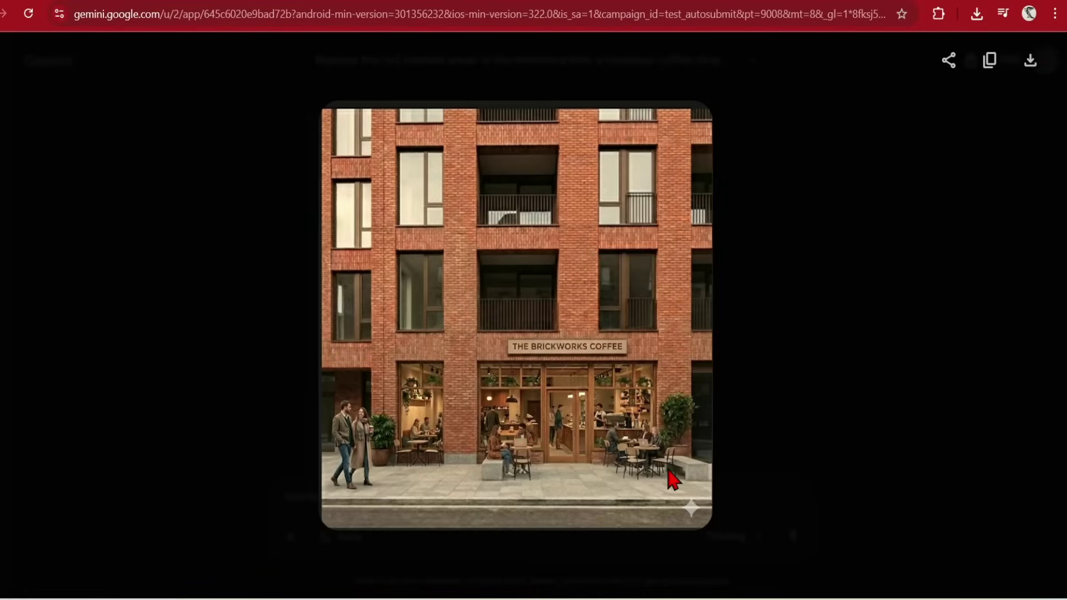
{"action": "left_click", "coordinate": [846, 430]}
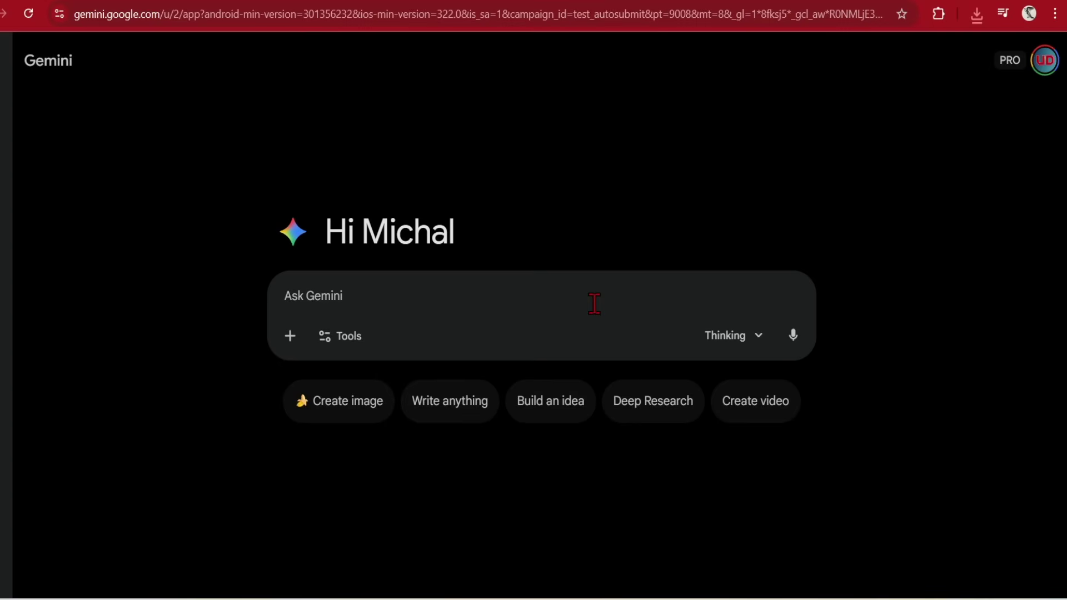
Request 16:9 Guggenheim interior and exterior photos, then enlarge the rotunda and exterior images.
{"action": "key", "text": "ctrl+v"}
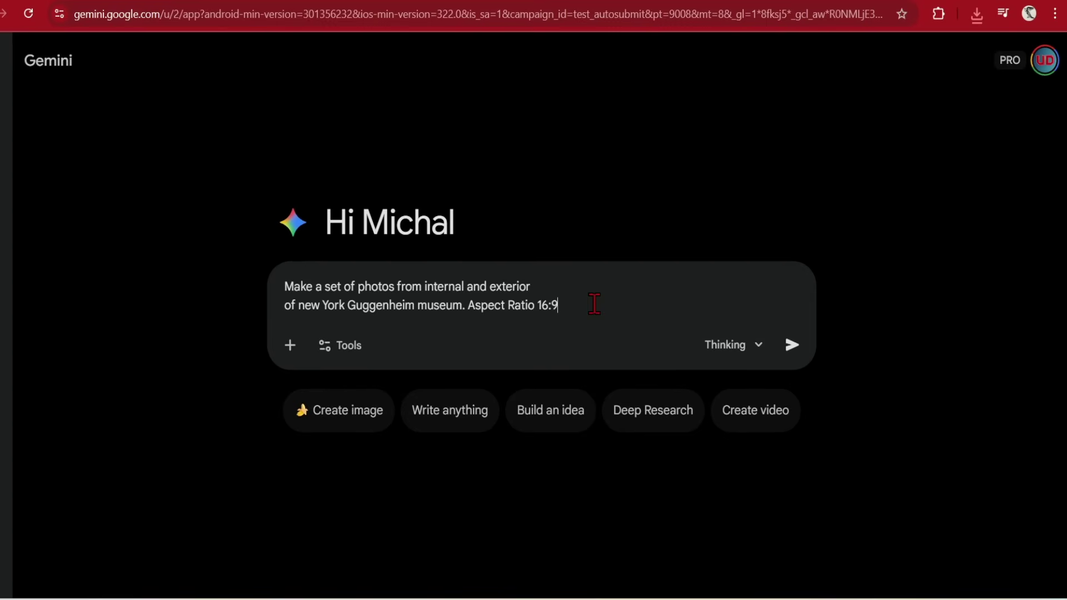
{"action": "left_click", "coordinate": [790, 356]}
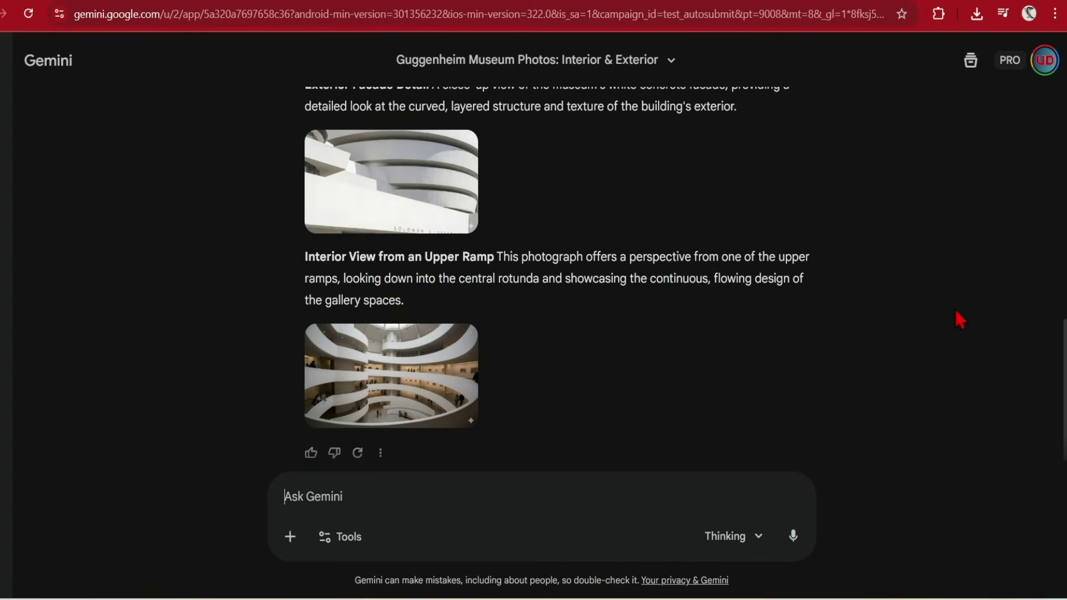
{"action": "scroll", "coordinate": [617, 361], "scroll_direction": "down", "scroll_amount": 1}
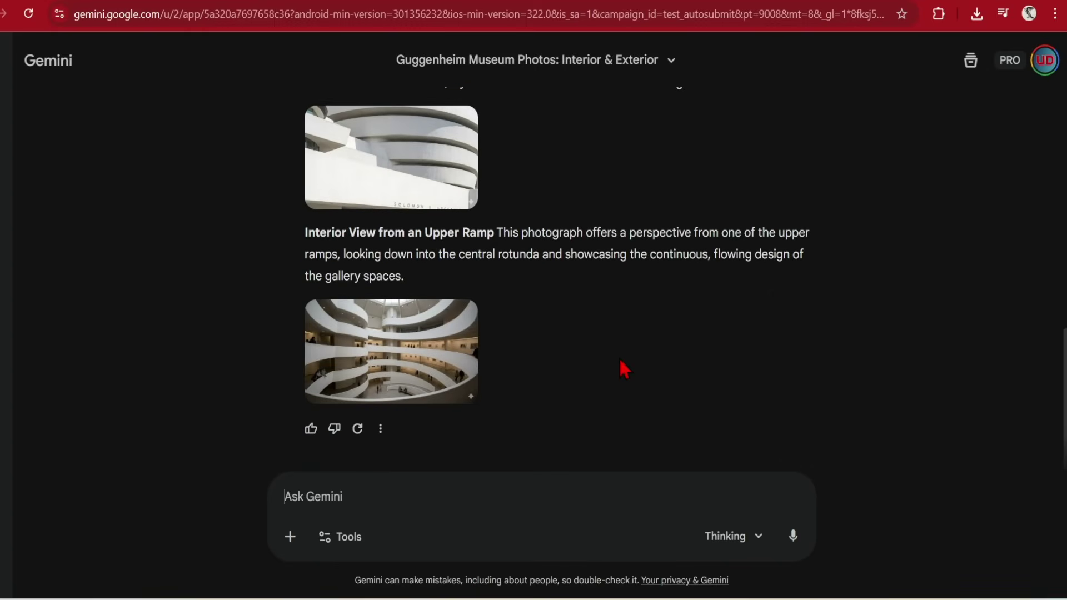
{"action": "left_click", "coordinate": [422, 360]}
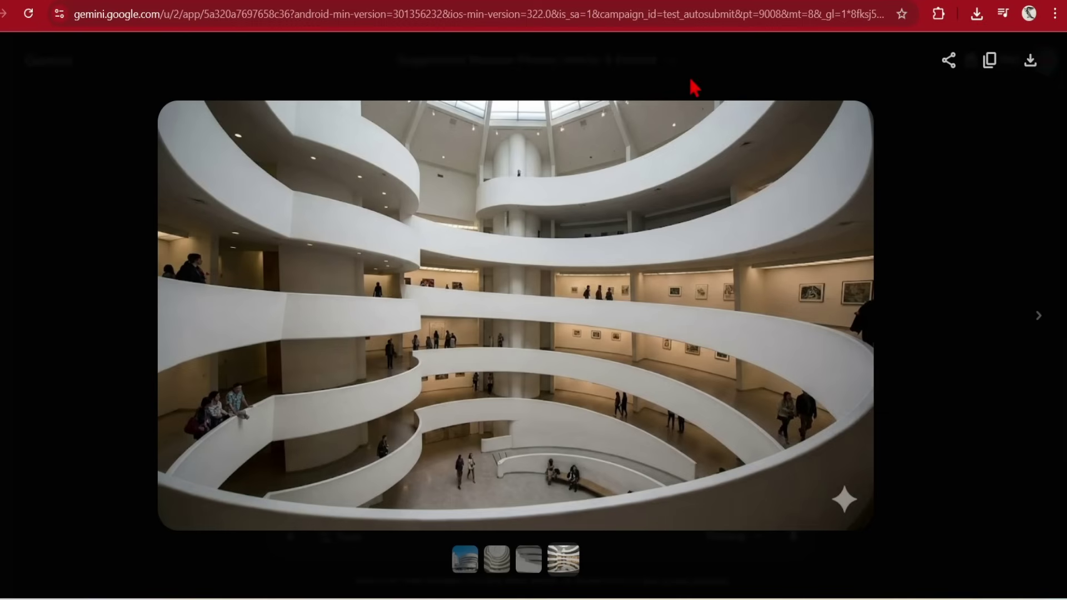
{"action": "left_click", "coordinate": [10, 80]}
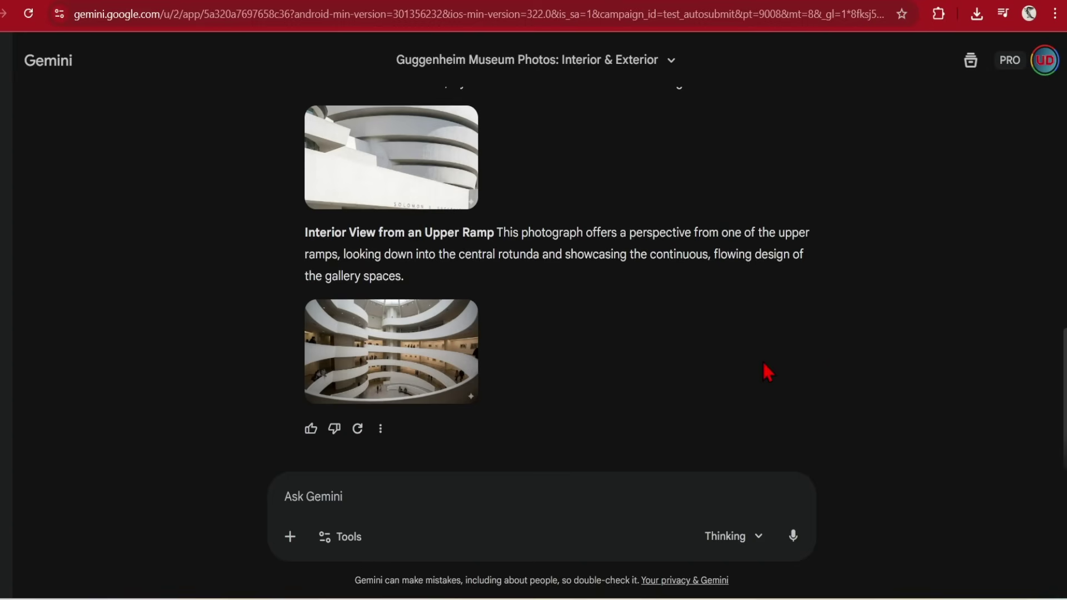
{"action": "scroll", "coordinate": [808, 359], "scroll_direction": "up", "scroll_amount": 8}
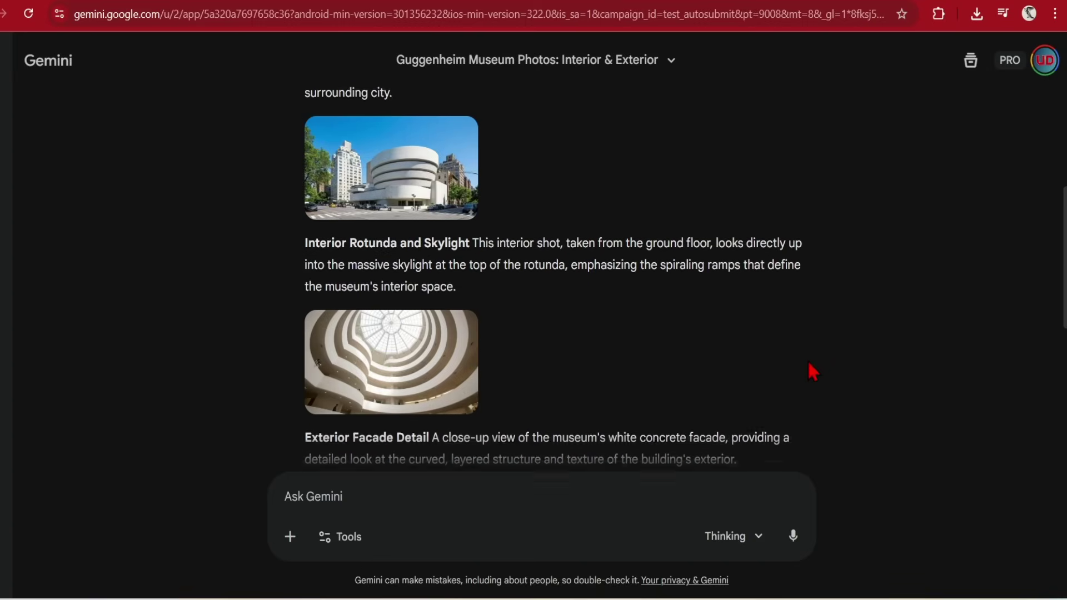
{"action": "left_click", "coordinate": [359, 172]}
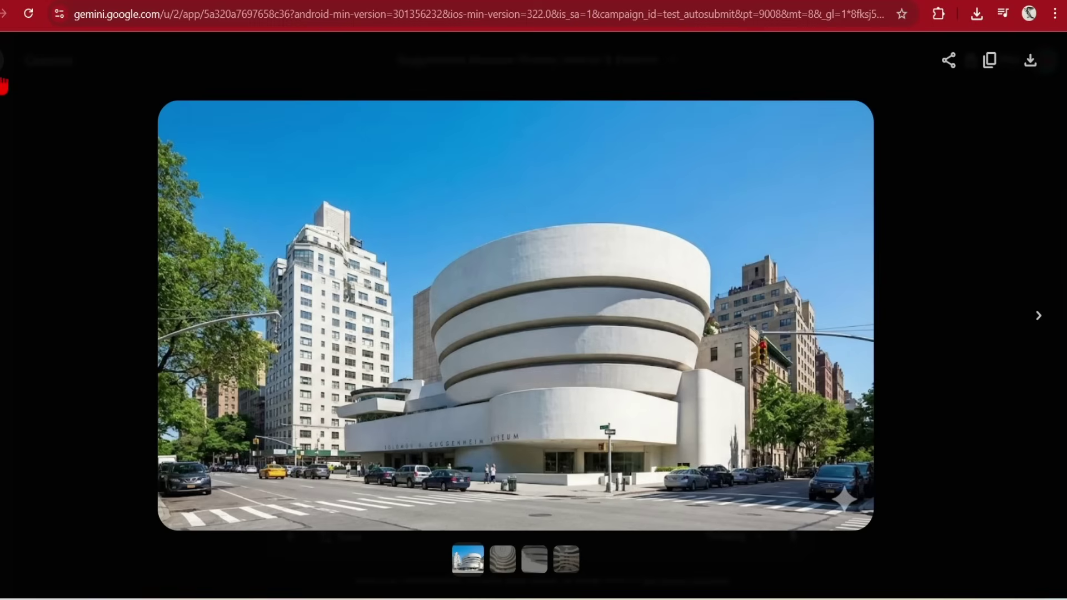
{"action": "left_click", "coordinate": [4, 84]}
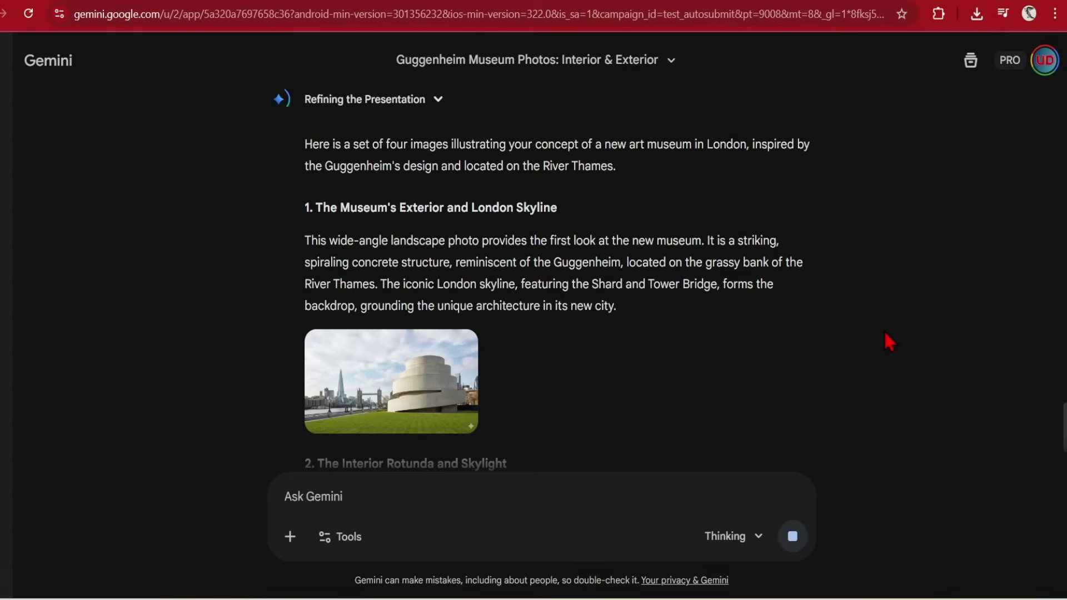
Scroll through the four London museum images, enlarging the interior, facade detail and exterior views.
{"action": "scroll", "coordinate": [885, 333], "scroll_direction": "down", "scroll_amount": 5}
{"action": "scroll", "coordinate": [741, 369], "scroll_direction": "down", "scroll_amount": 7}
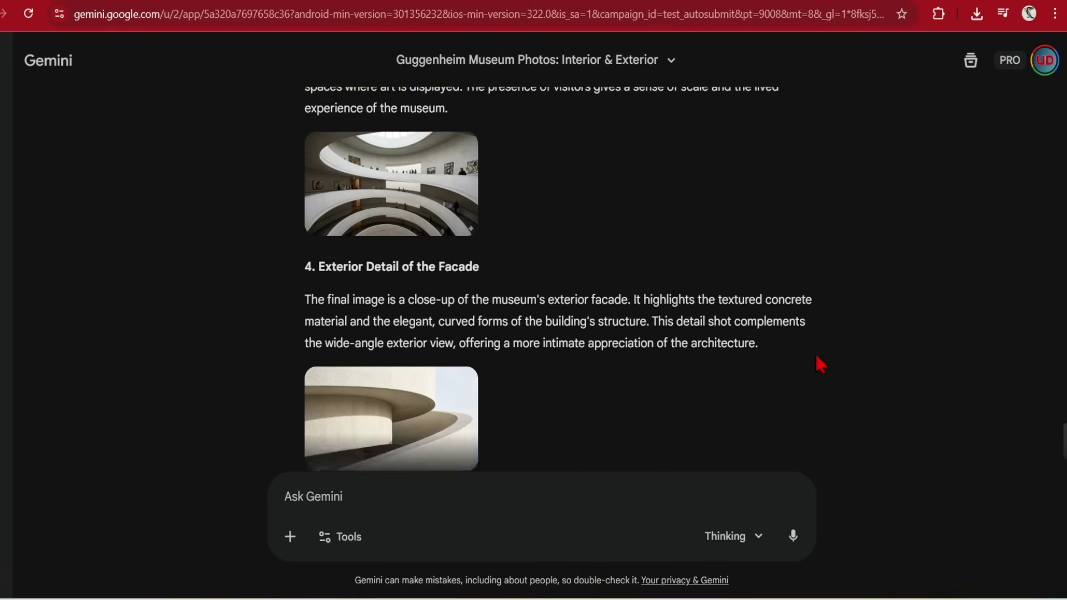
{"action": "scroll", "coordinate": [667, 361], "scroll_direction": "up", "scroll_amount": 2}
{"action": "left_click", "coordinate": [391, 196]}
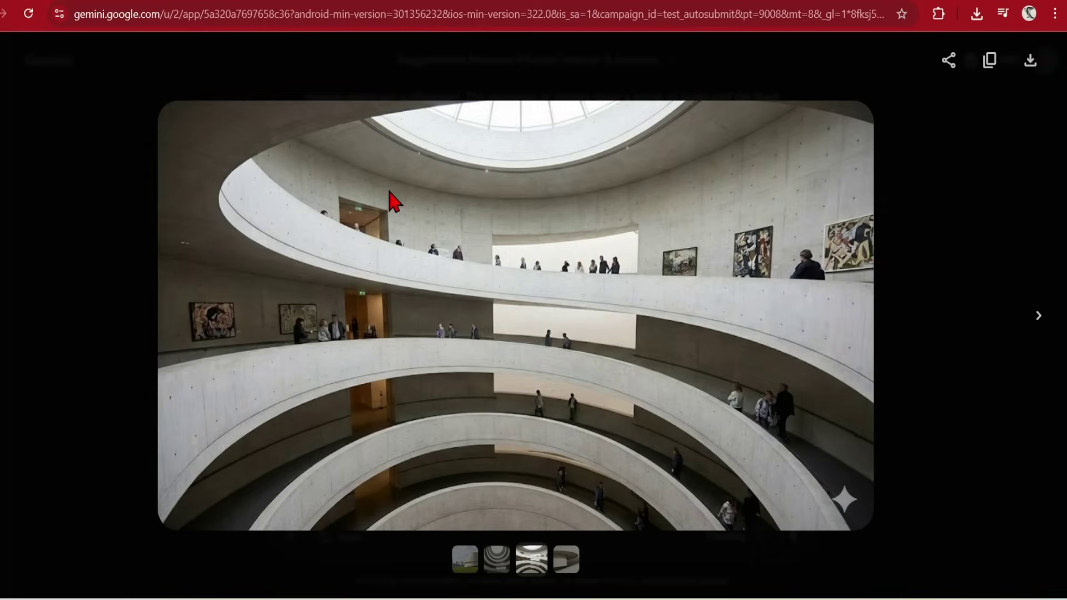
{"action": "left_click", "coordinate": [115, 279]}
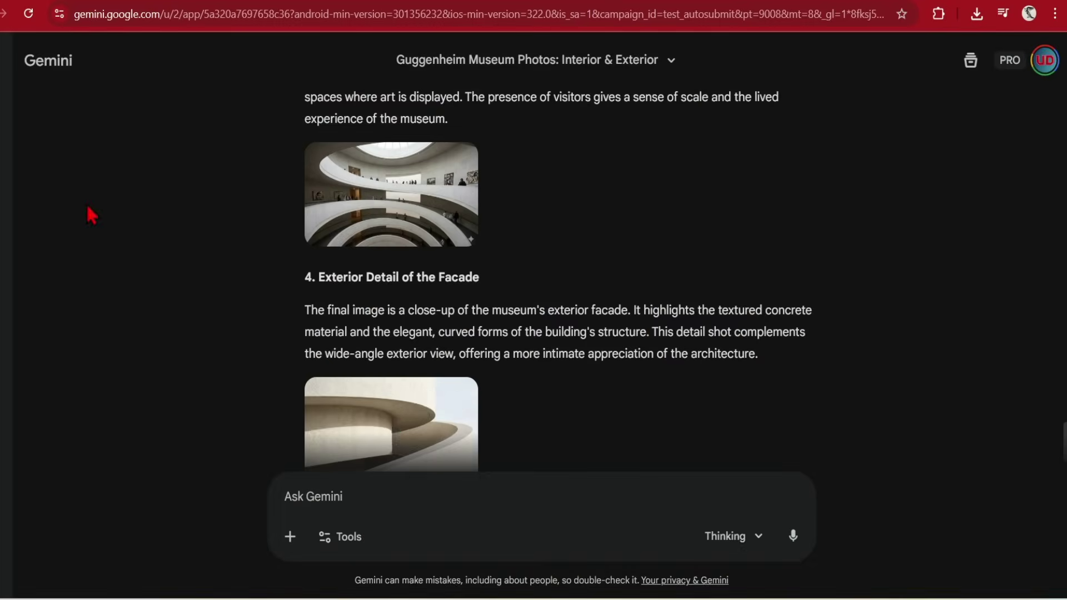
{"action": "left_click", "coordinate": [396, 431]}
{"action": "key", "text": "Escape"}
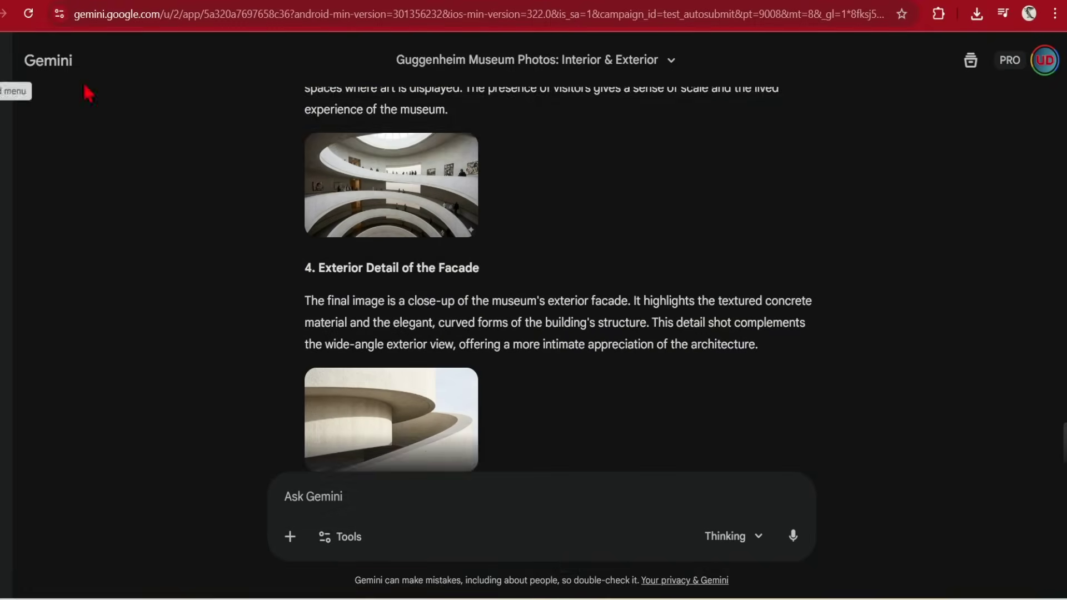
{"action": "scroll", "coordinate": [960, 362], "scroll_direction": "down", "scroll_amount": 1}
{"action": "scroll", "coordinate": [874, 377], "scroll_direction": "up", "scroll_amount": 10}
{"action": "left_click", "coordinate": [395, 338]}
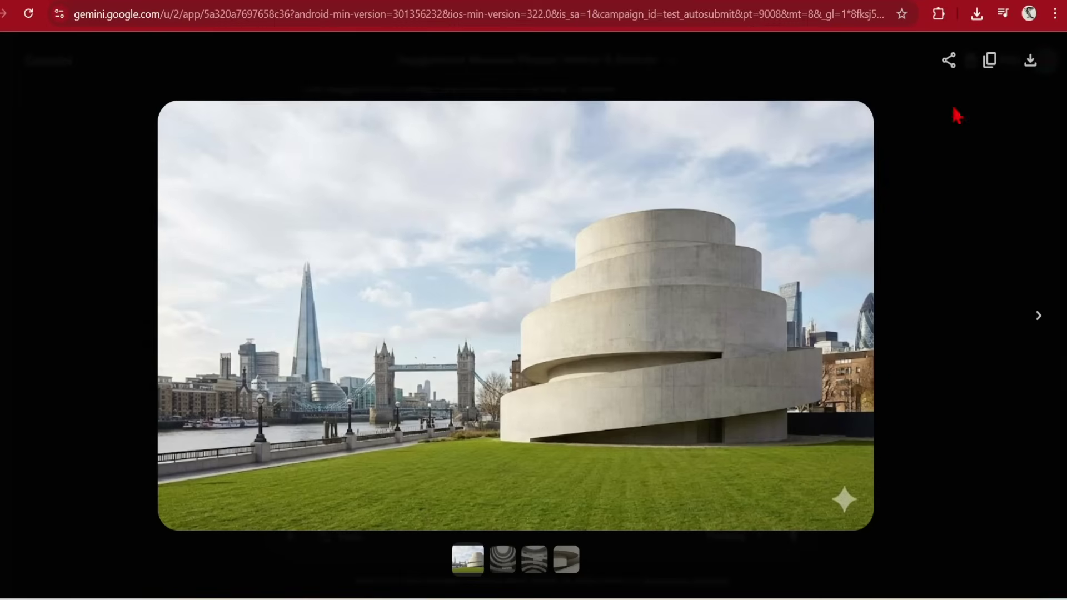
In a new chat, request 16:9 Bosjes Chapel elevations by Steyn Studio and enlarge the resulting sheet.
{"action": "key", "text": "Escape"}
{"action": "key", "text": "ctrl+shift+o"}
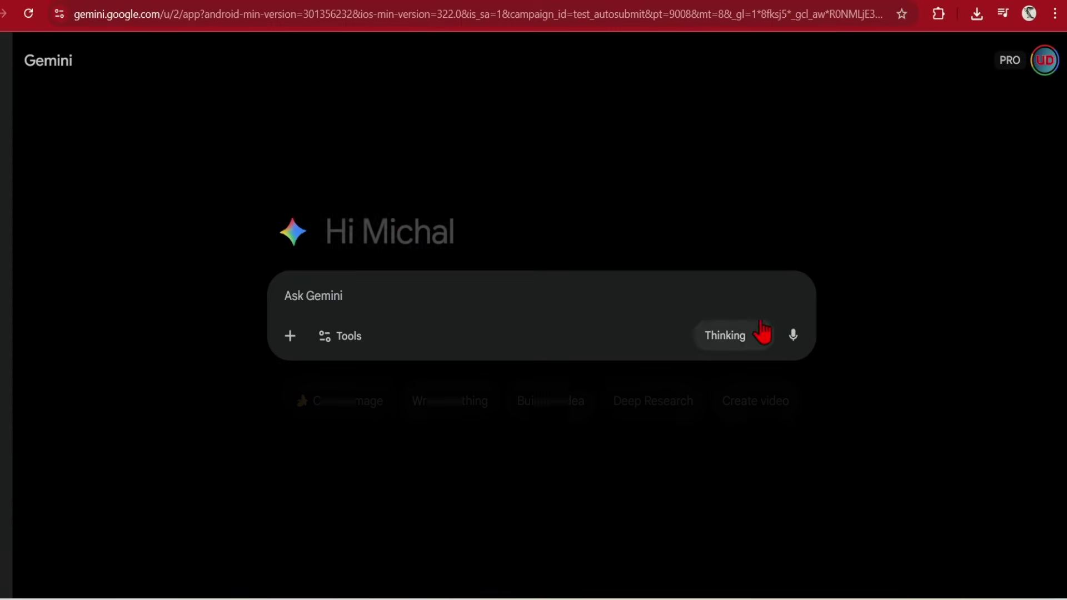
{"action": "type", "text": "Create architectural elevation drawings of Bosjes Chapel by Steyn Studio. Aspect Ratio 16:9"}
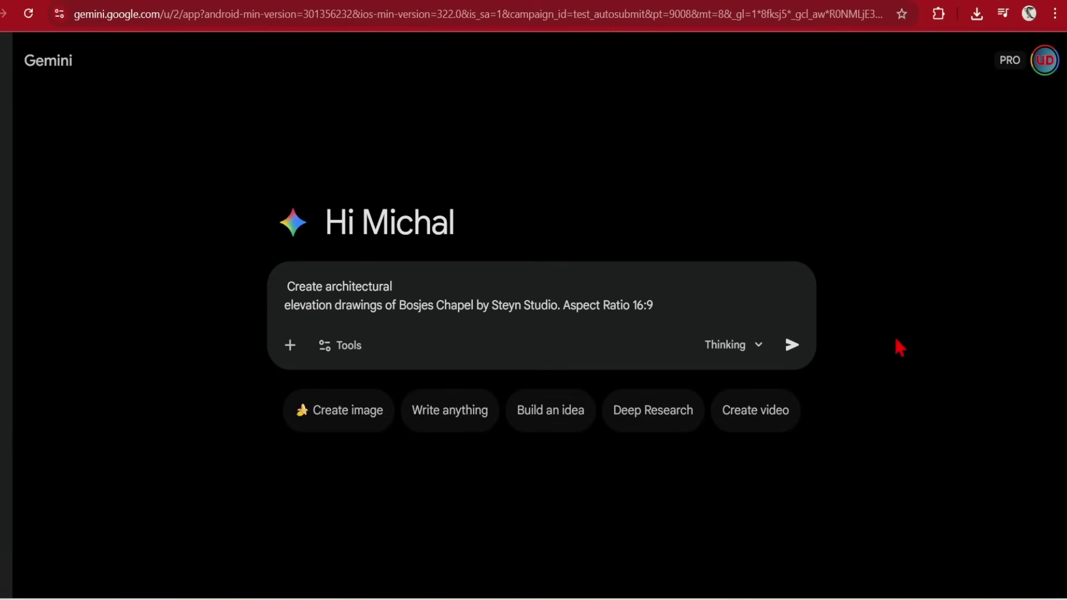
{"action": "left_click", "coordinate": [792, 345]}
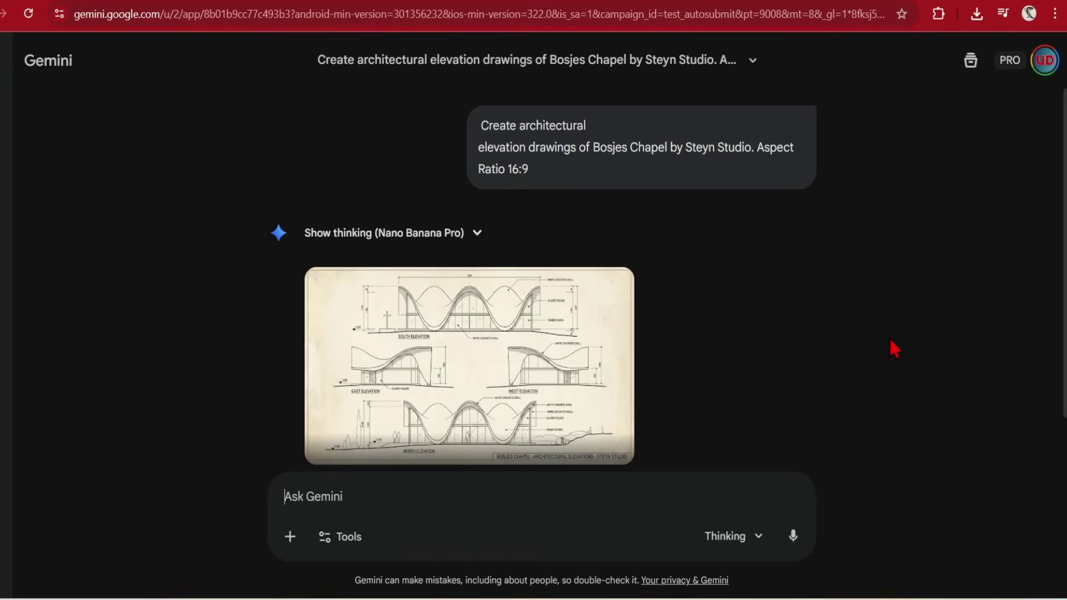
{"action": "left_click", "coordinate": [600, 323]}
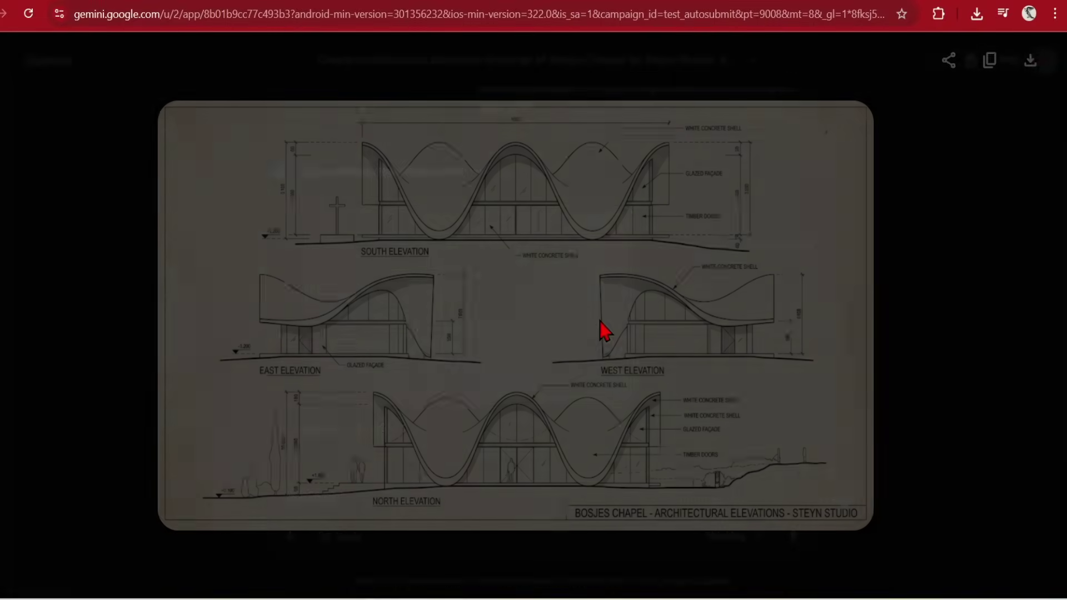